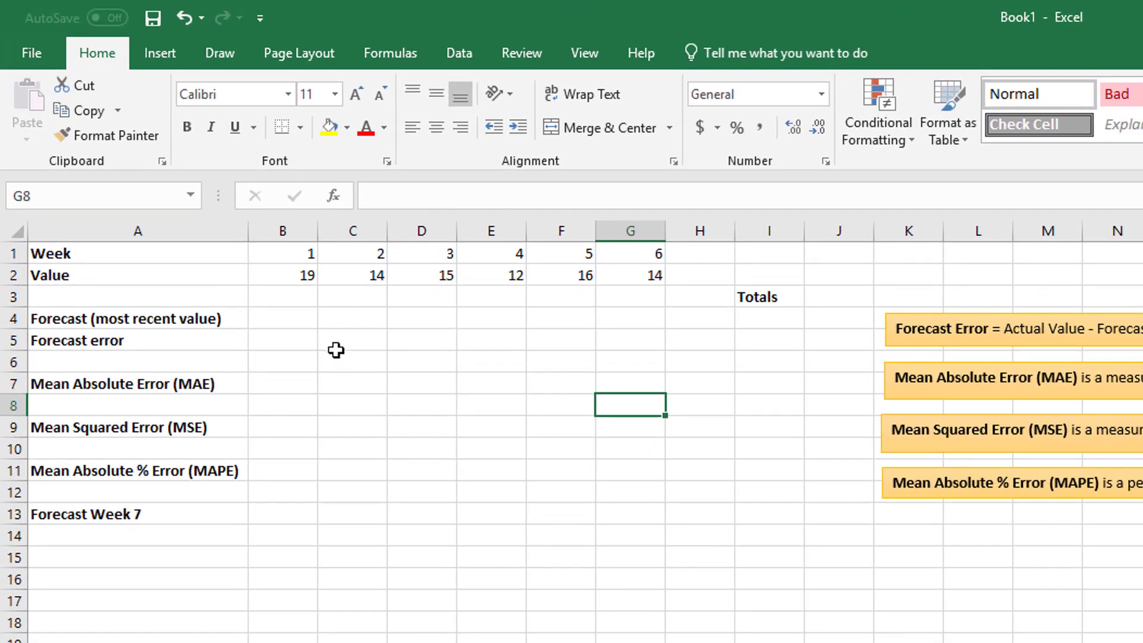
# - Enter =B2 in C4 and fill it right to G4, giving forecasts 19, 14, 15, 12, 16
pyautogui.click(346, 318)
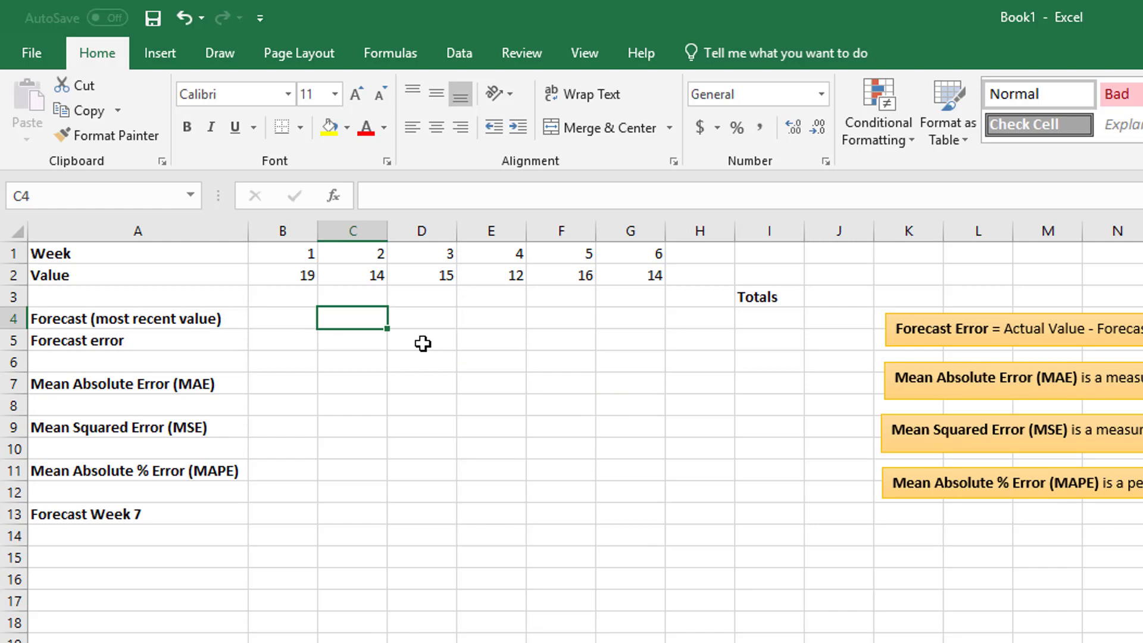
pyautogui.write('=')
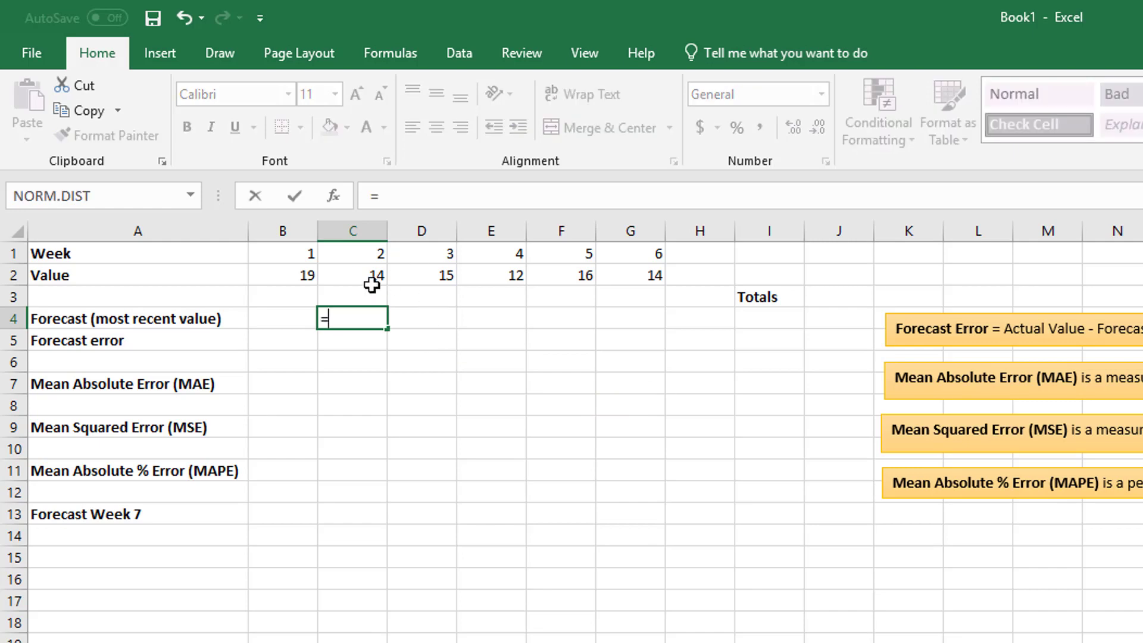
pyautogui.click(288, 276)
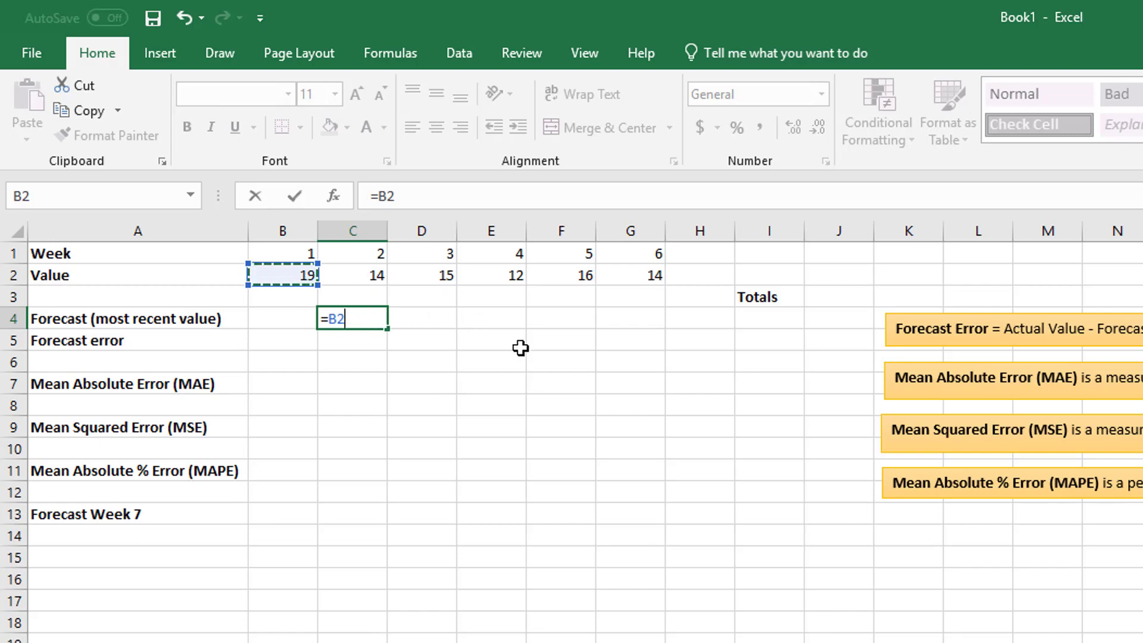
pyautogui.press('Return')
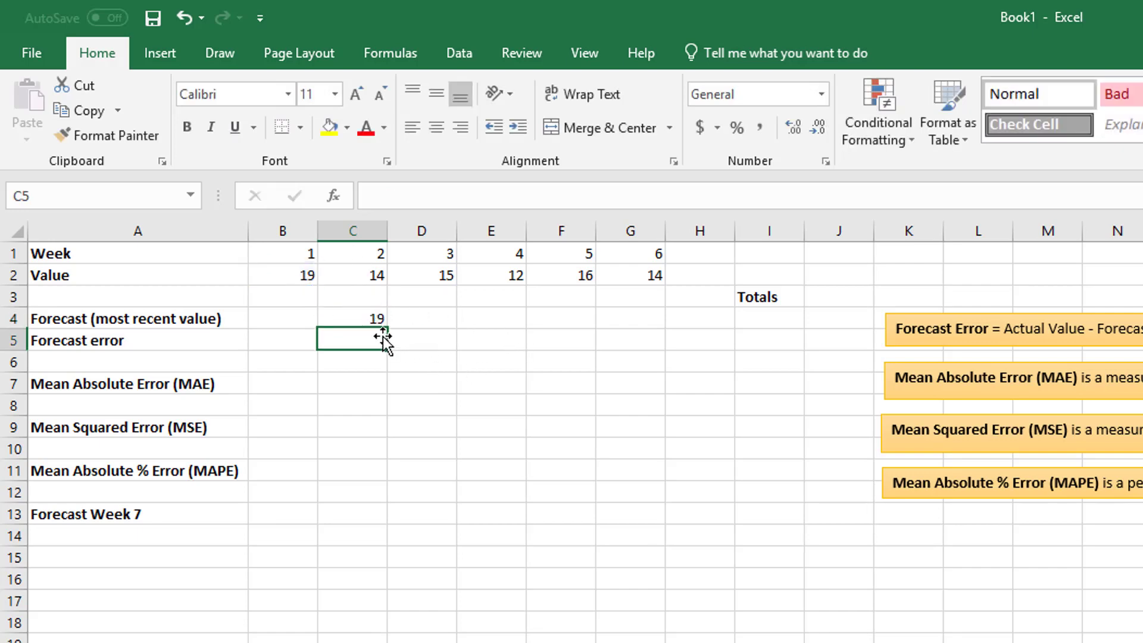
pyautogui.click(377, 321)
pyautogui.moveTo(387, 329); pyautogui.dragTo(643, 321)
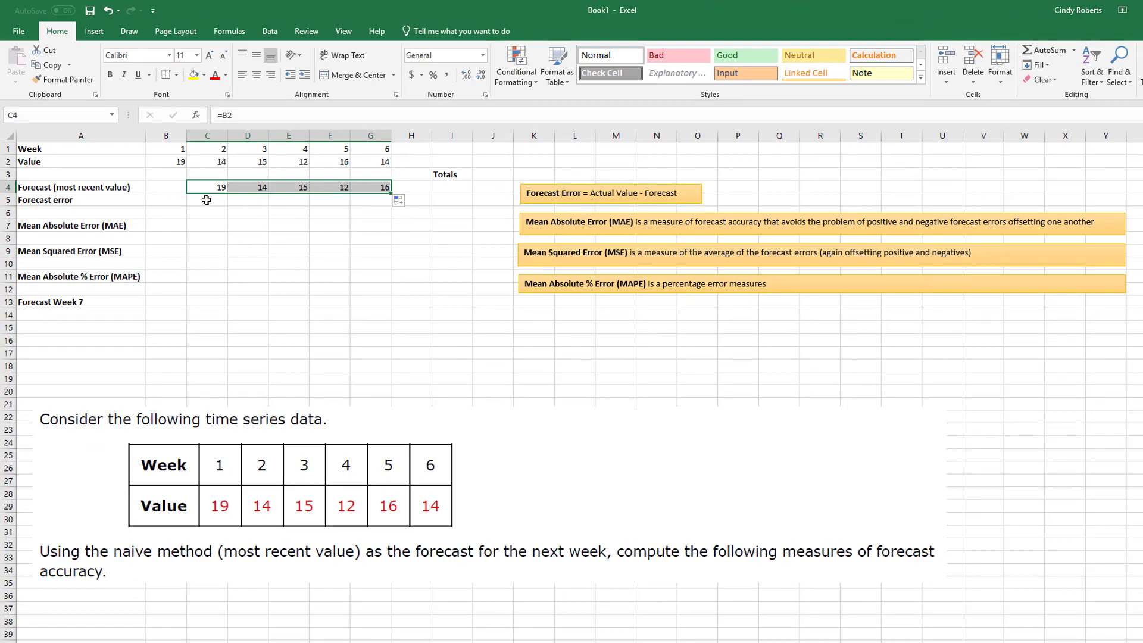
# - Enter =C2-C4 in C5 and fill it across to G5, giving errors -5, 1, -3, 4, -2
pyautogui.click(218, 160)
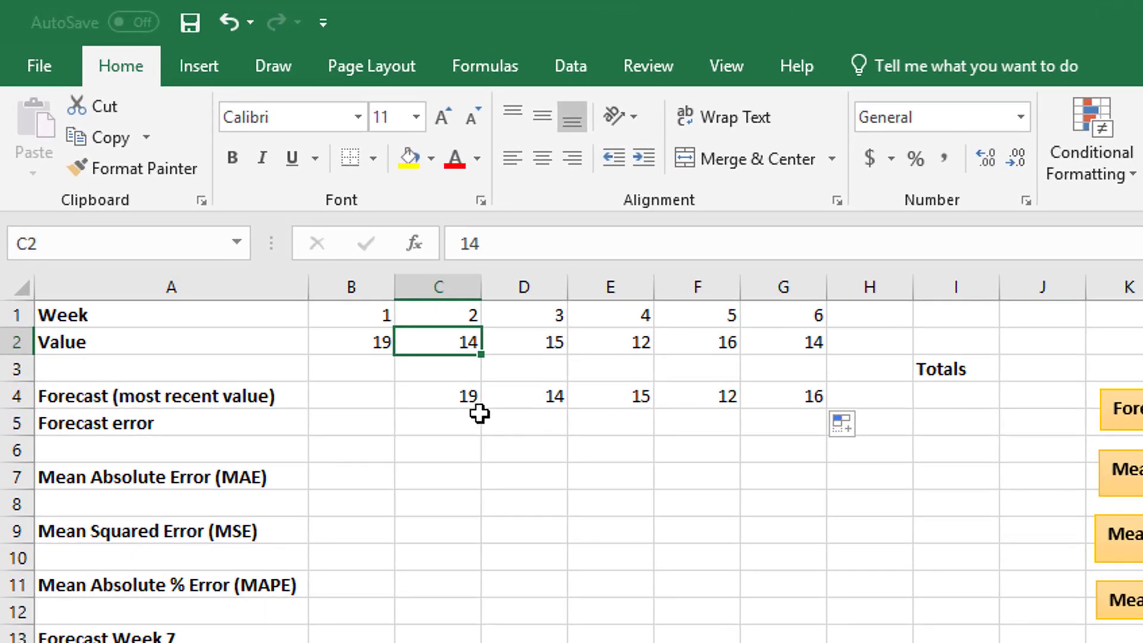
pyautogui.click(345, 295)
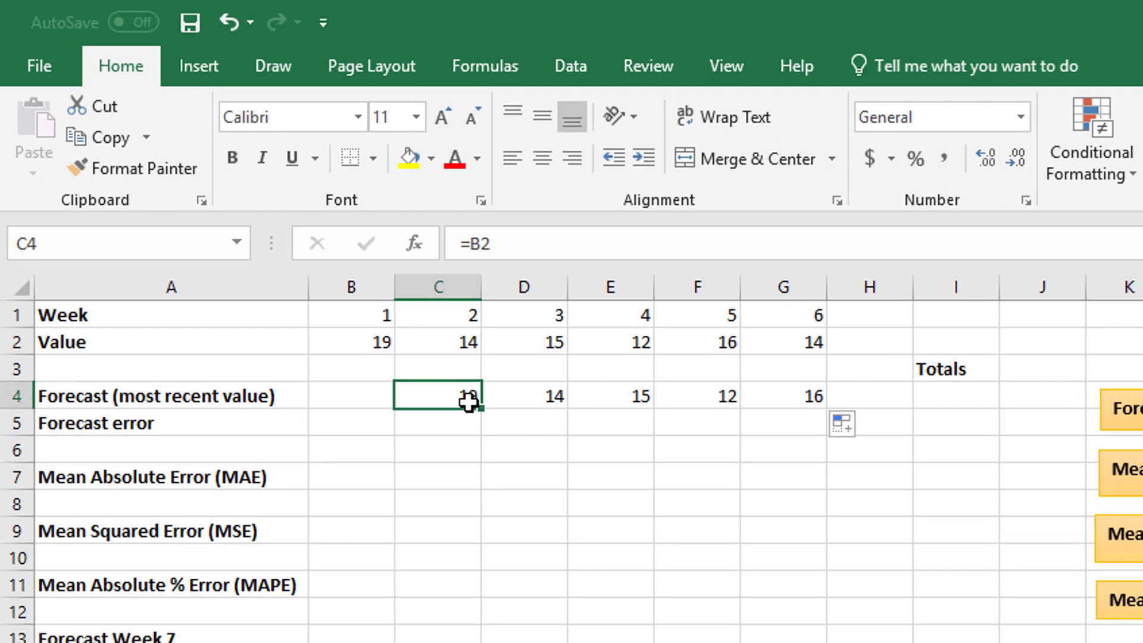
pyautogui.click(447, 429)
pyautogui.write('=')
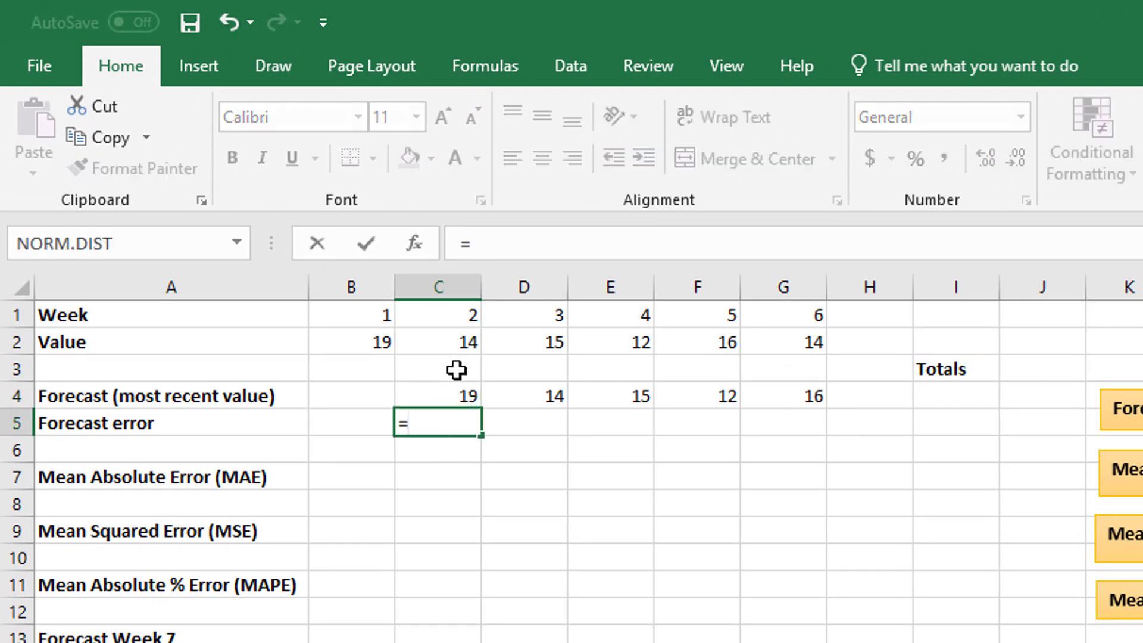
pyautogui.click(461, 344)
pyautogui.write('-')
pyautogui.click(461, 390)
pyautogui.press('Return')
pyautogui.click(470, 421)
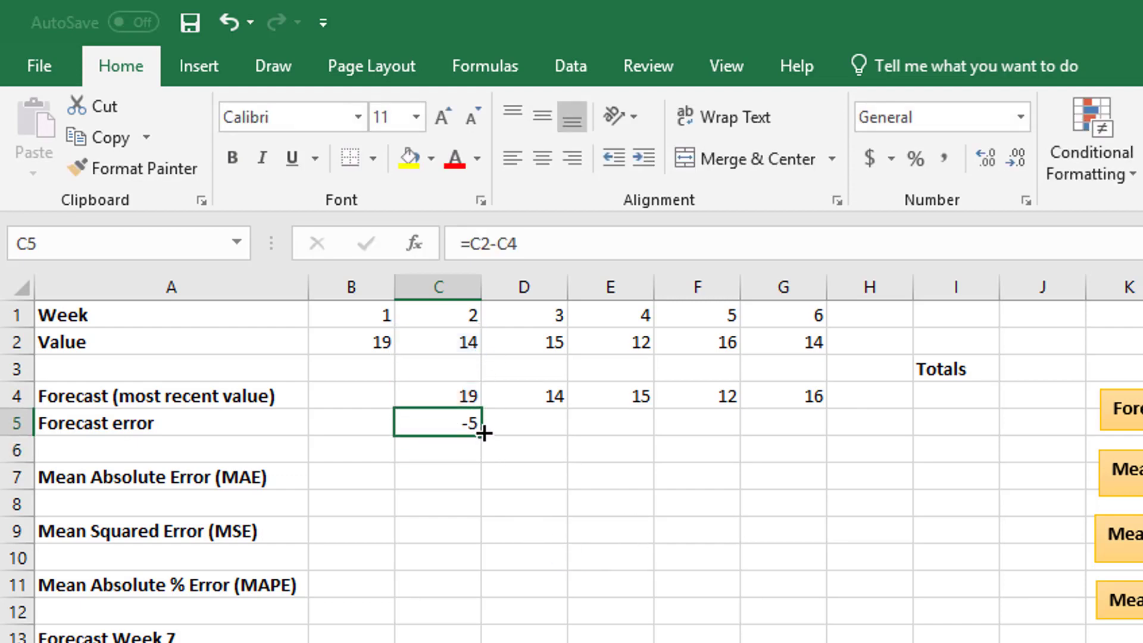
pyautogui.moveTo(480, 434); pyautogui.dragTo(815, 429)
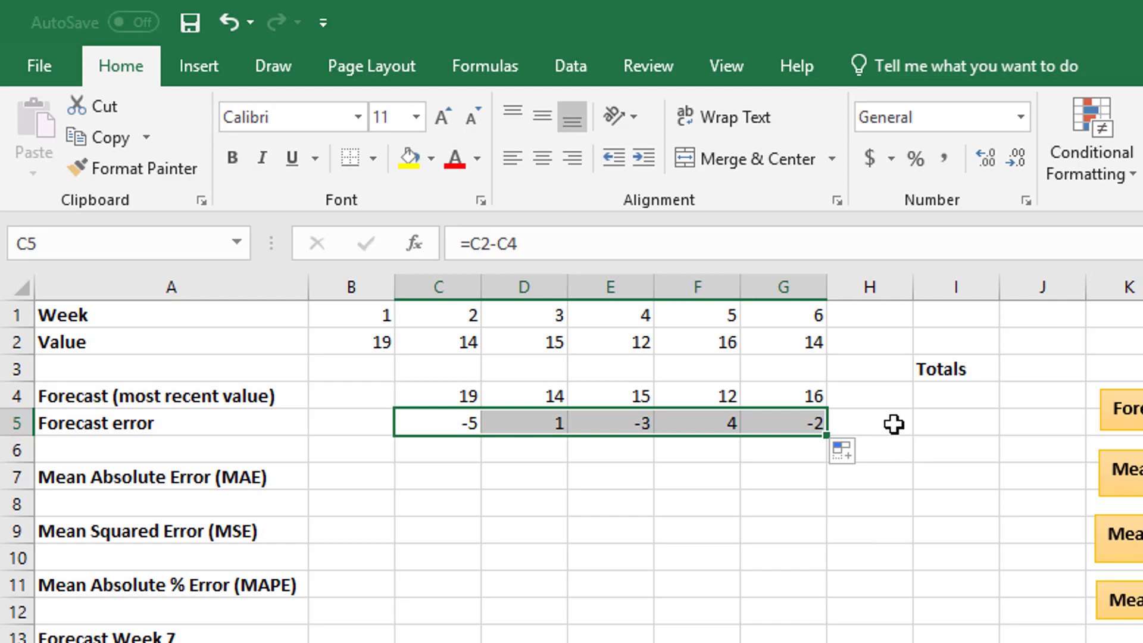
# - Enter =SUM(C5:G5) in I5, totalling the forecast errors to -5
pyautogui.click(933, 424)
pyautogui.write('=sum(')
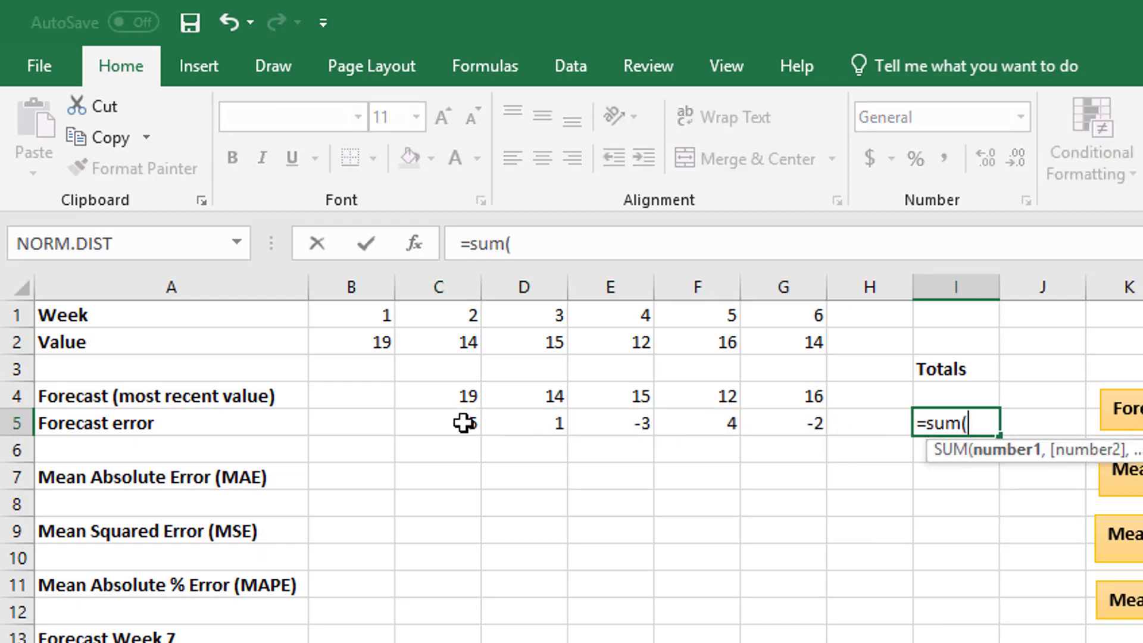
pyautogui.moveTo(462, 423); pyautogui.dragTo(760, 415)
pyautogui.write(')')
pyautogui.press('Return')
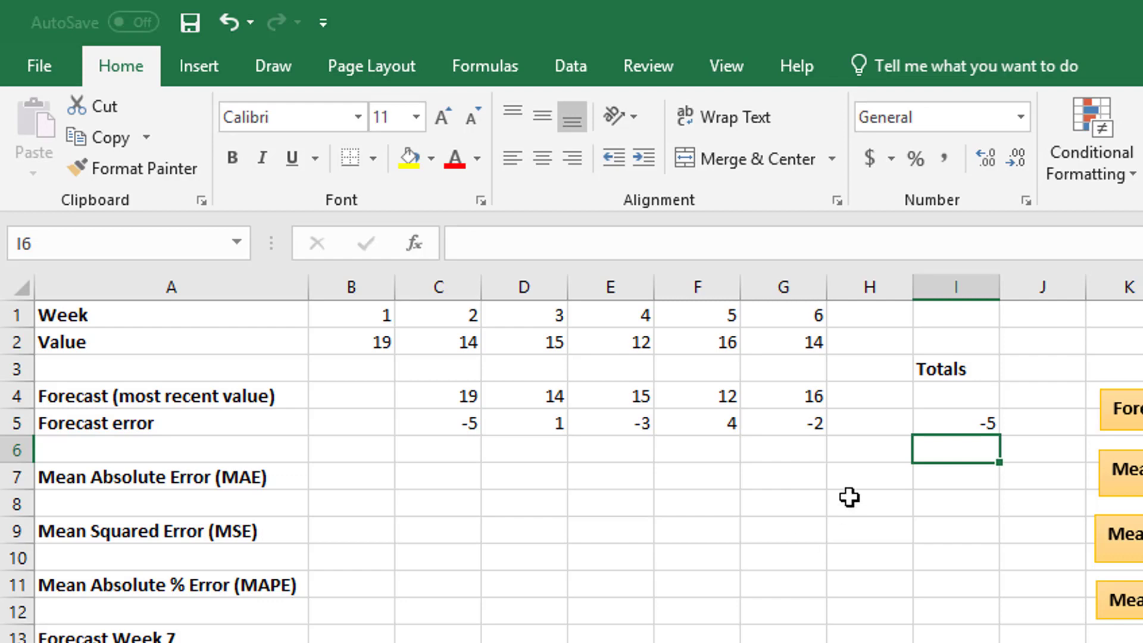
pyautogui.click(470, 426)
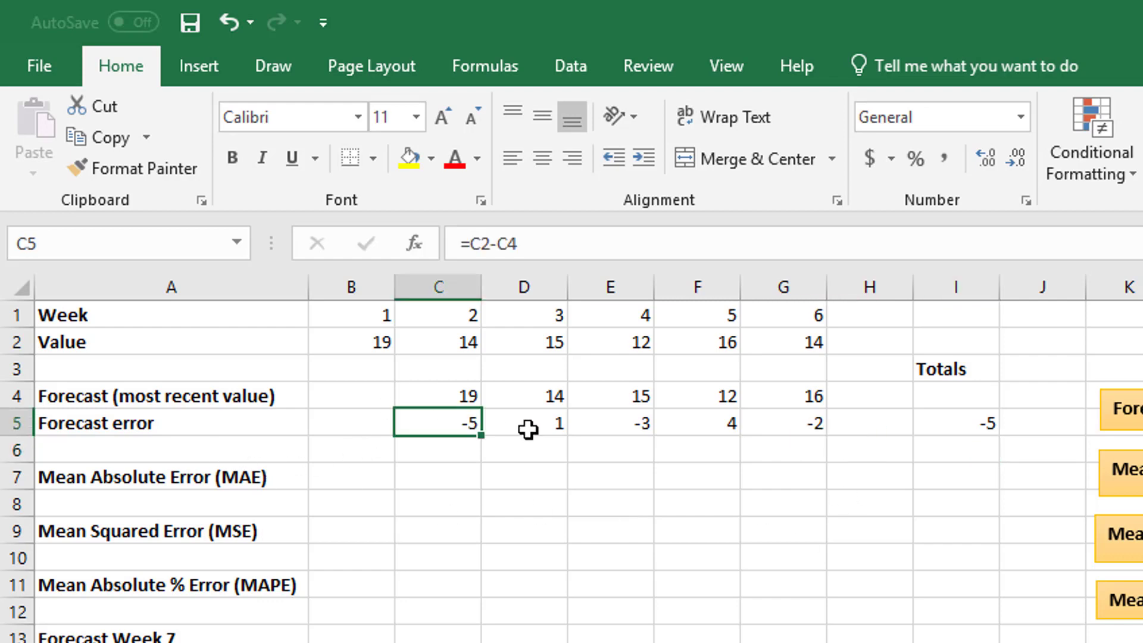
pyautogui.click(528, 429)
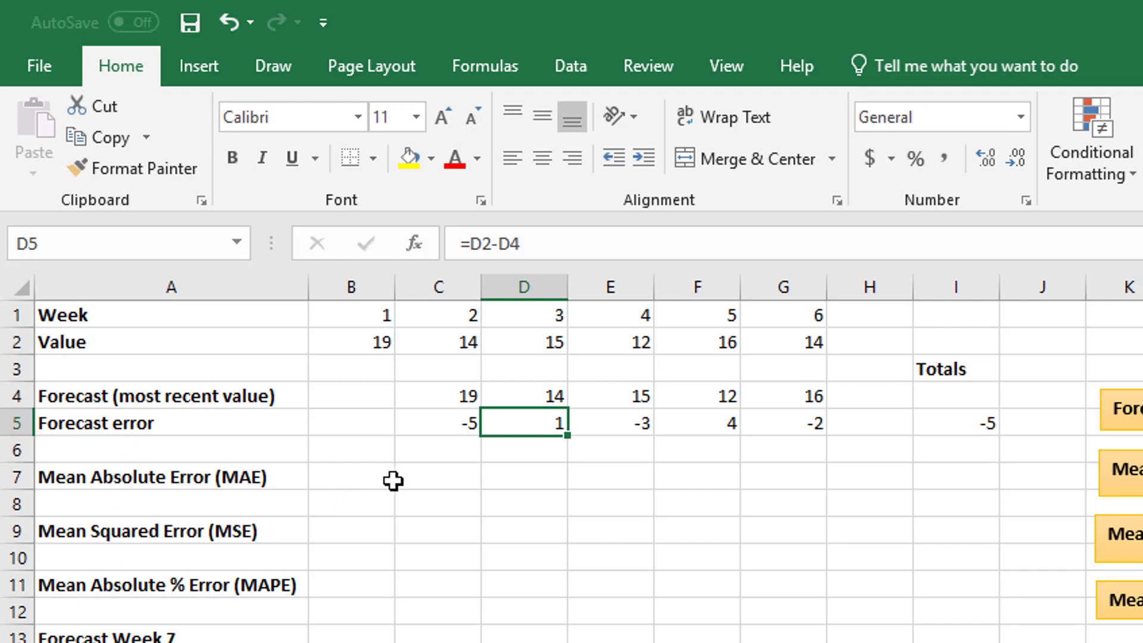
pyautogui.click(450, 480)
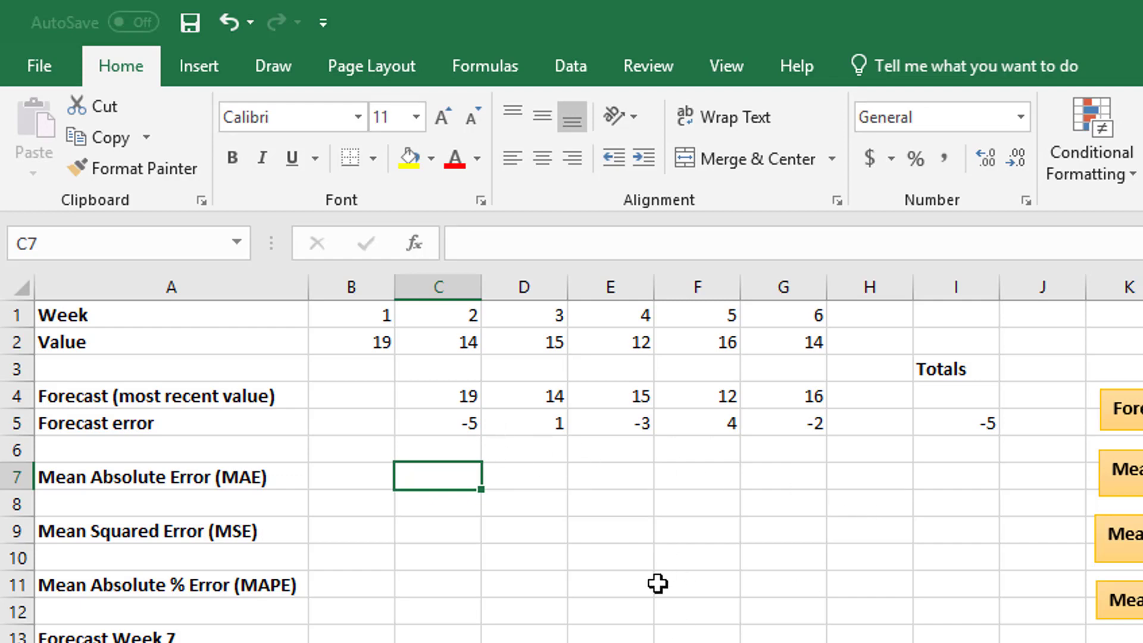
# - Enter =ABS(C5) in C7 and fill it to G7, giving absolute errors 5, 1, 3, 4, 2
pyautogui.write('=')
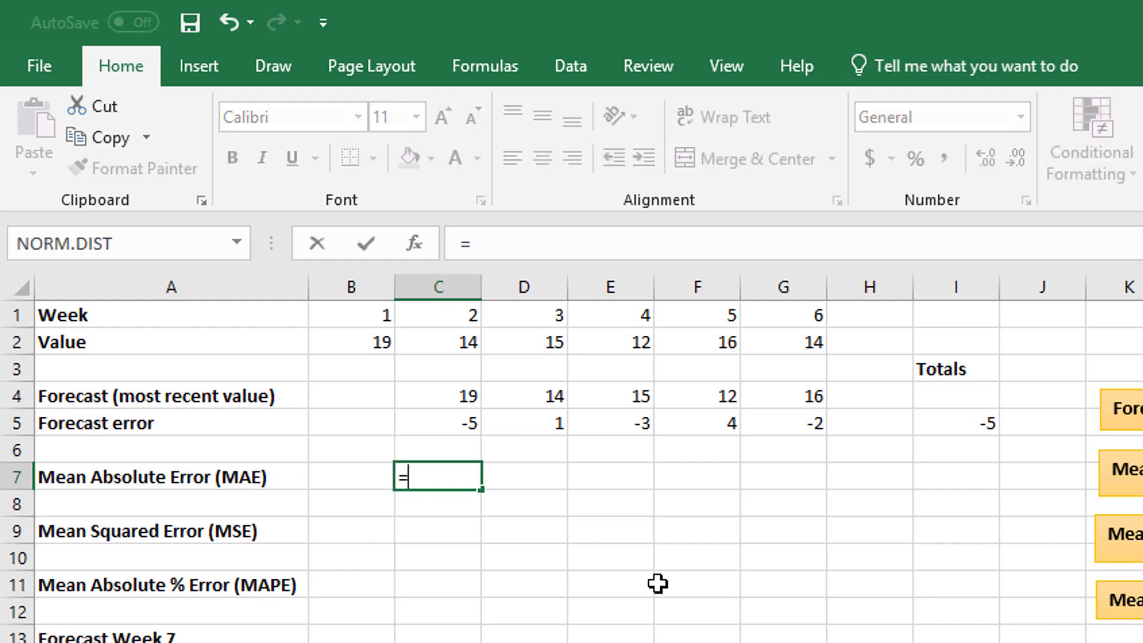
pyautogui.write('abs')
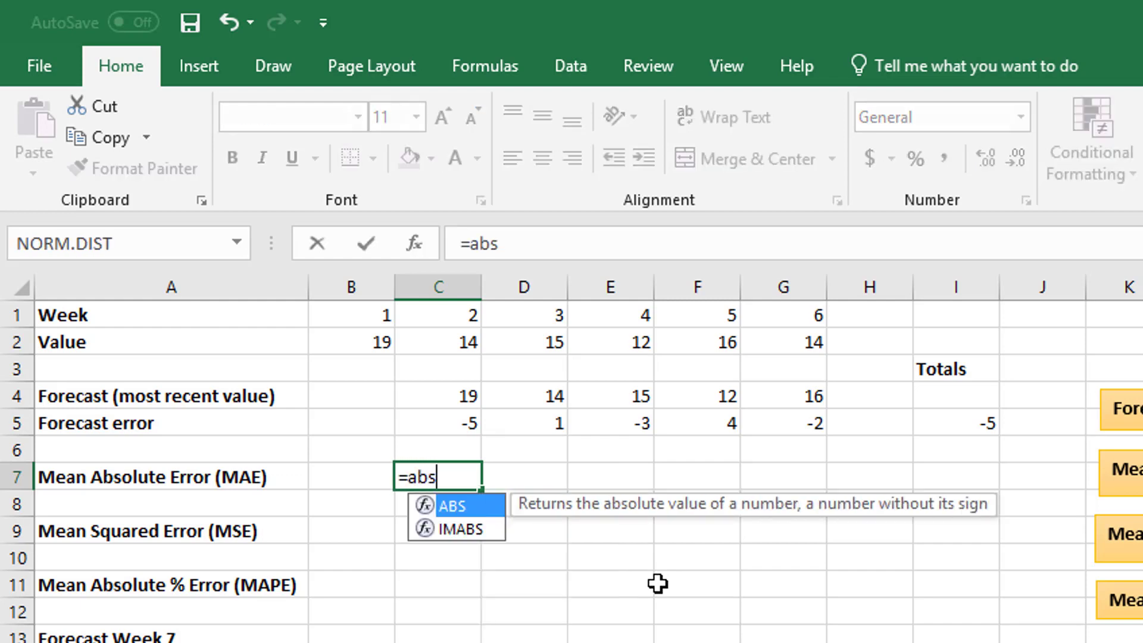
pyautogui.write('(')
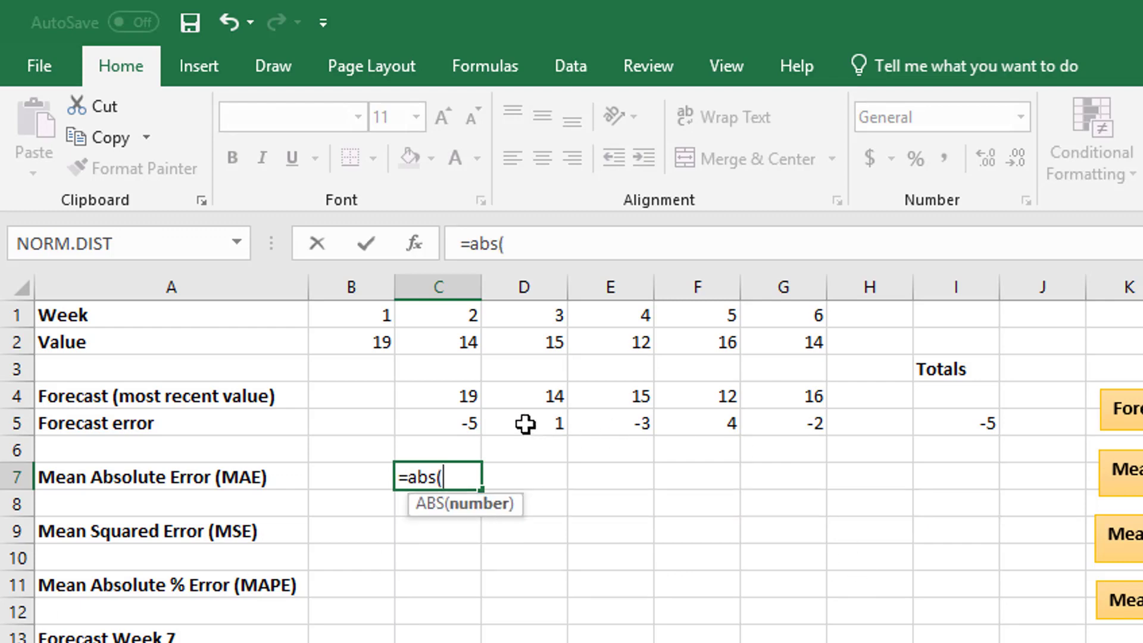
pyautogui.click(463, 417)
pyautogui.write(')')
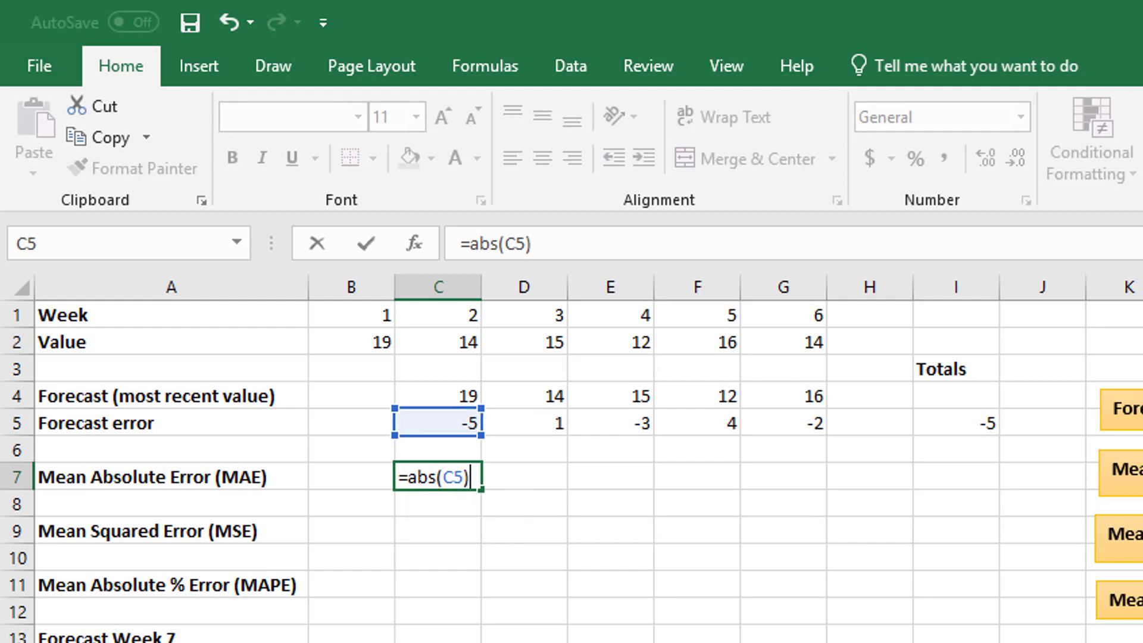
pyautogui.press('Return')
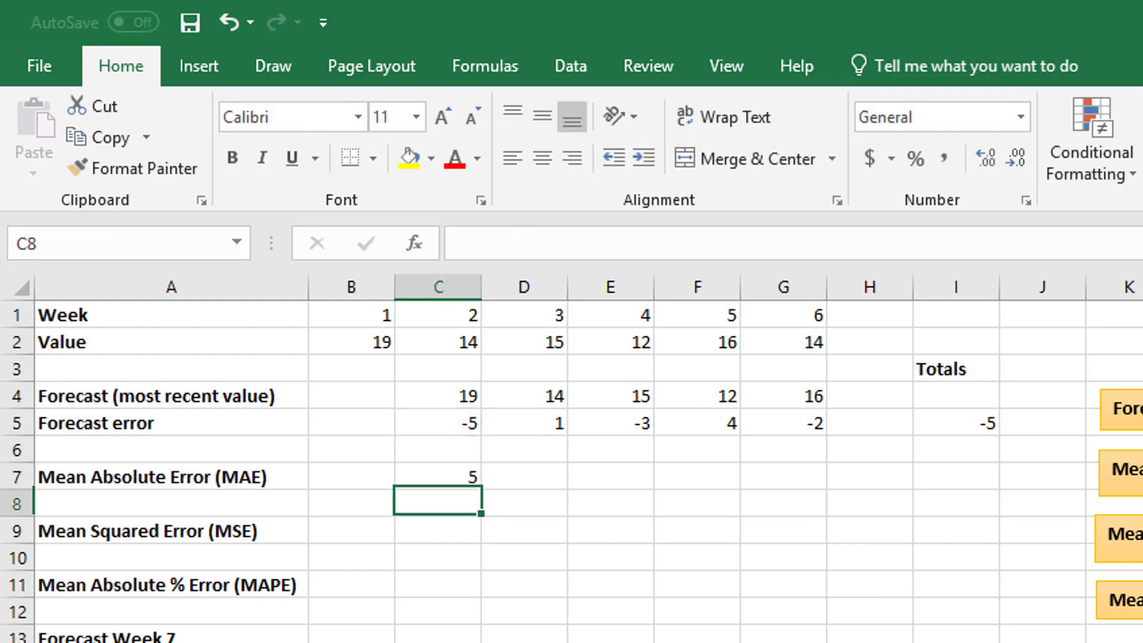
pyautogui.click(437, 476)
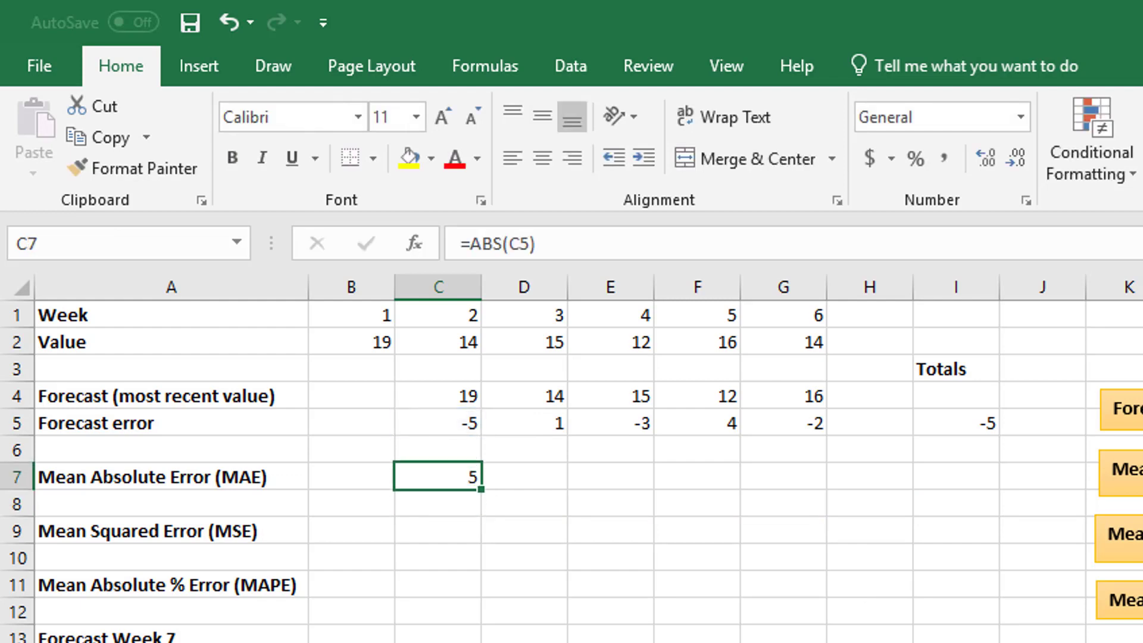
pyautogui.moveTo(482, 490); pyautogui.dragTo(801, 482)
# - Copy the I5 sum formula into I7 to total the absolute errors to 15
pyautogui.click(967, 423)
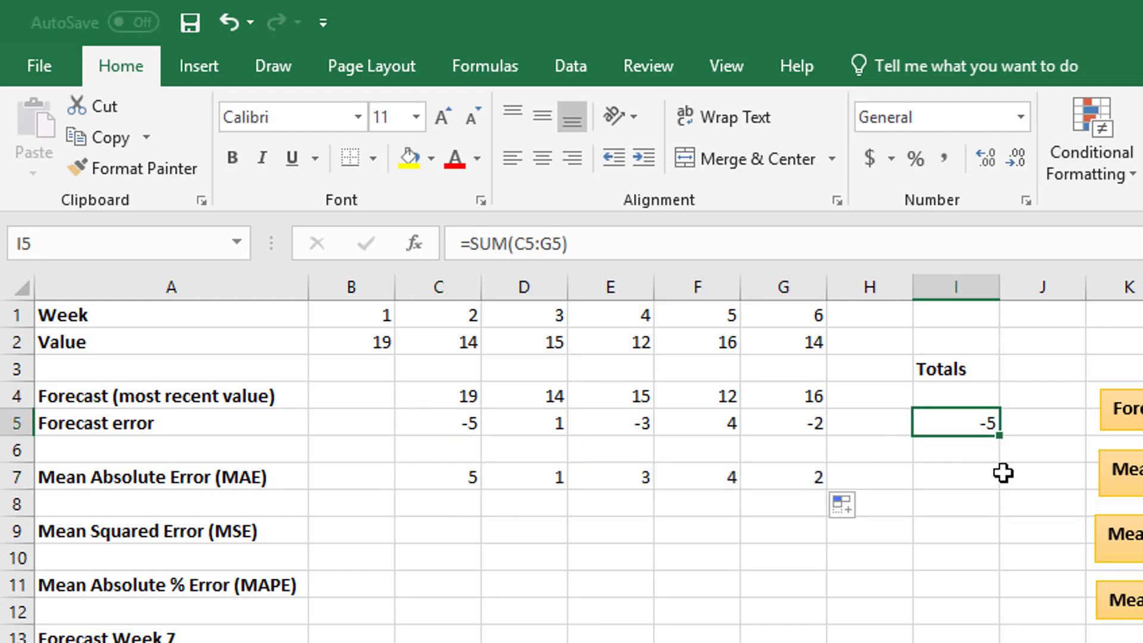
pyautogui.hotkey('ctrl', 'c')
pyautogui.click(964, 479)
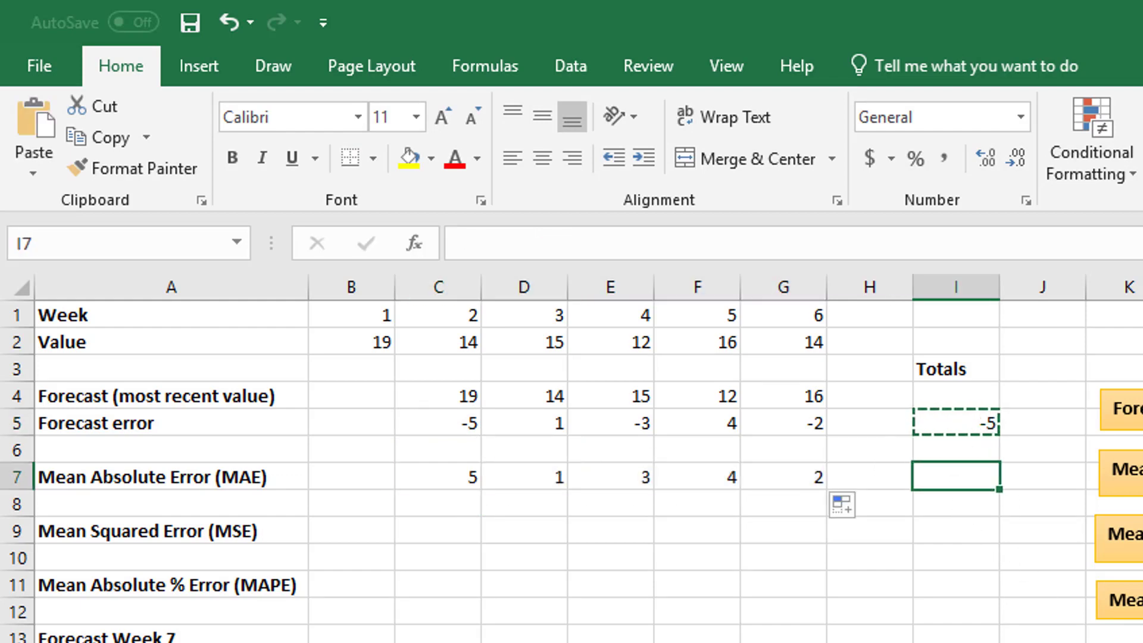
pyautogui.hotkey('ctrl', 'v')
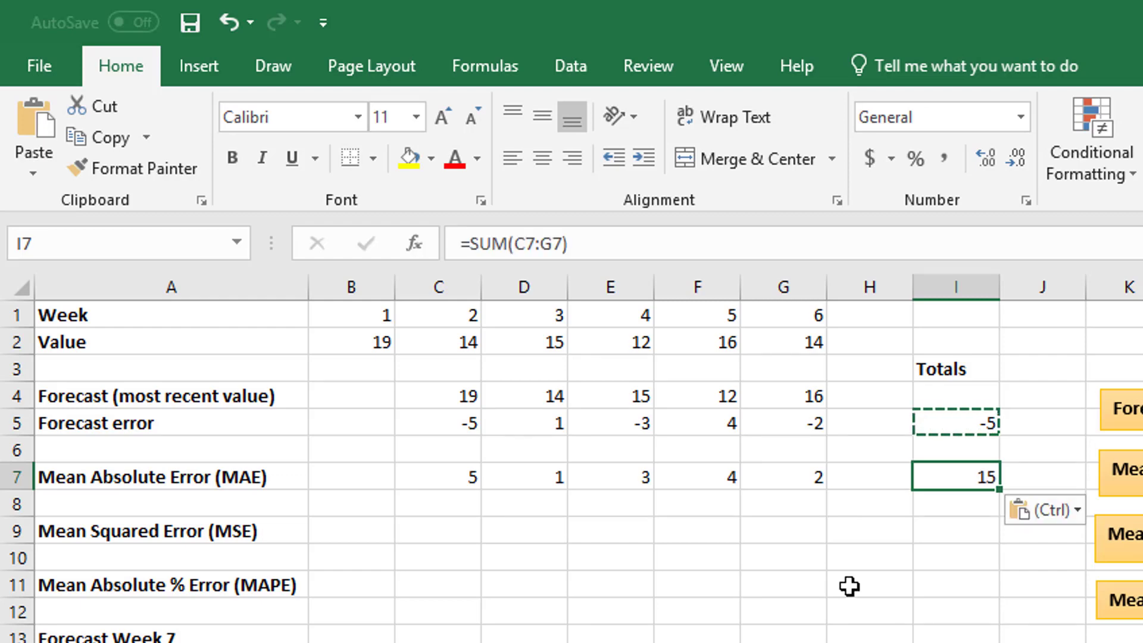
pyautogui.click(1039, 483)
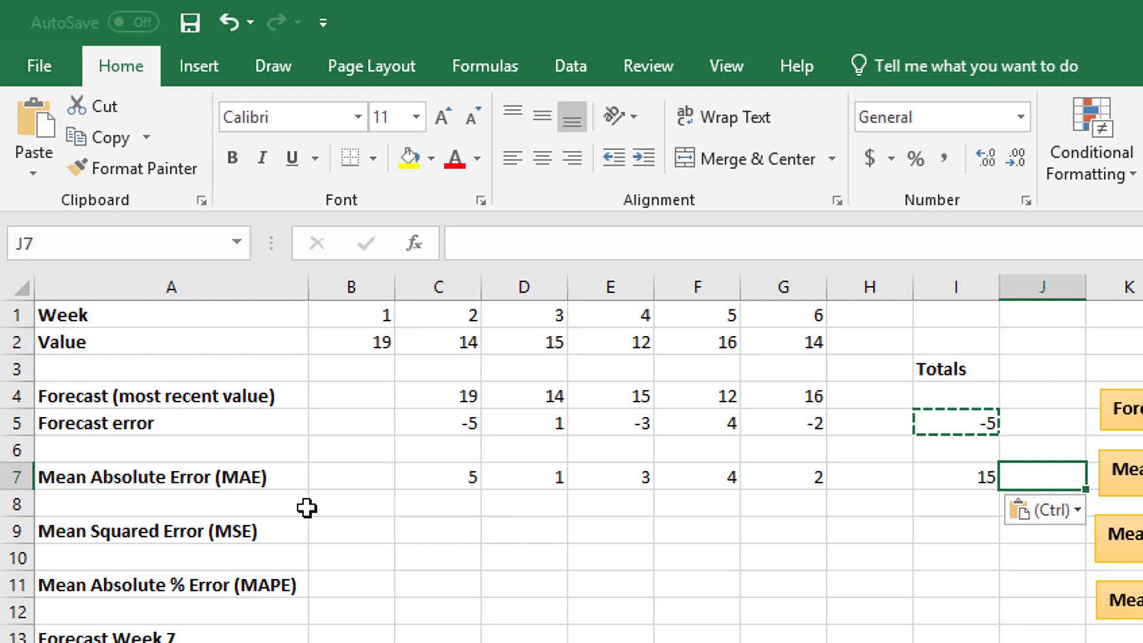
# - Enter =I7/5 in J7, giving a mean absolute error of 3
pyautogui.write('=')
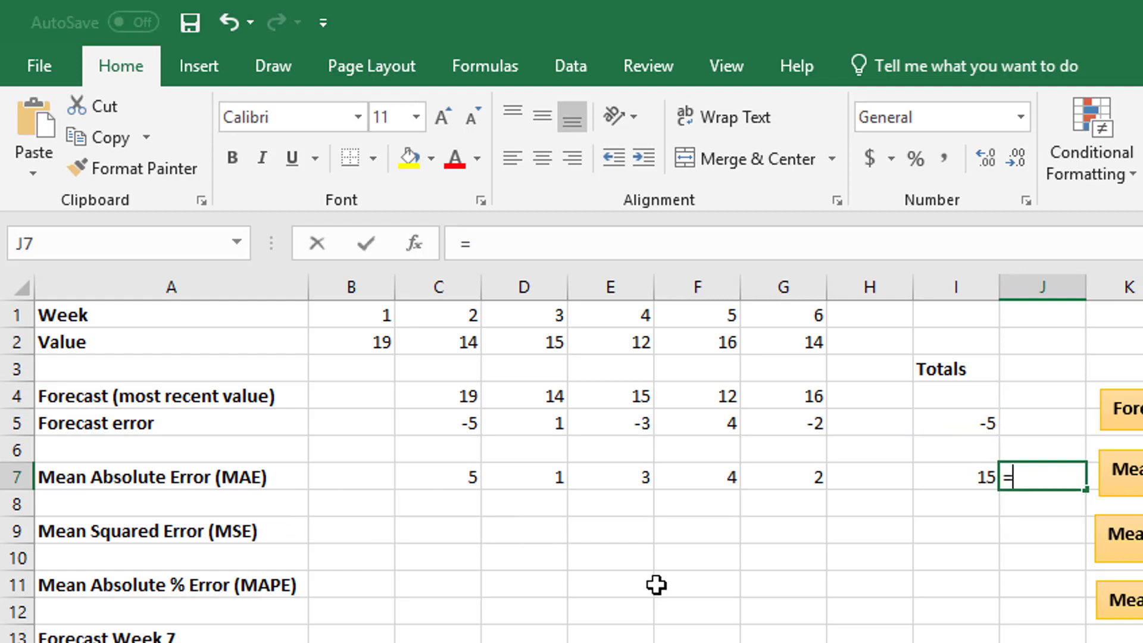
pyautogui.click(951, 487)
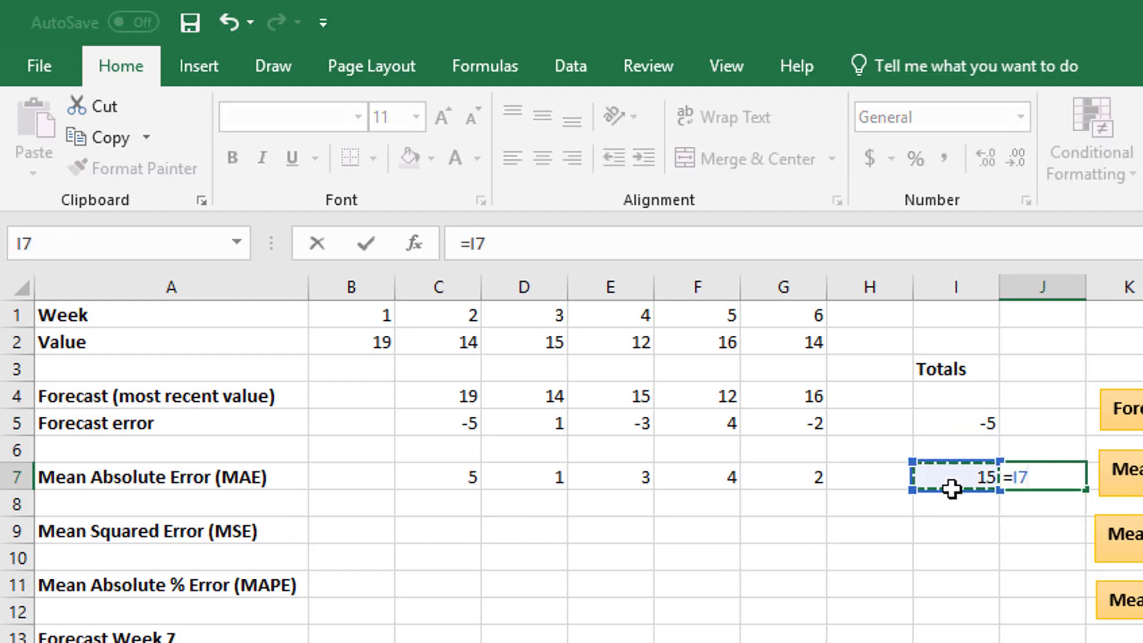
pyautogui.write('/')
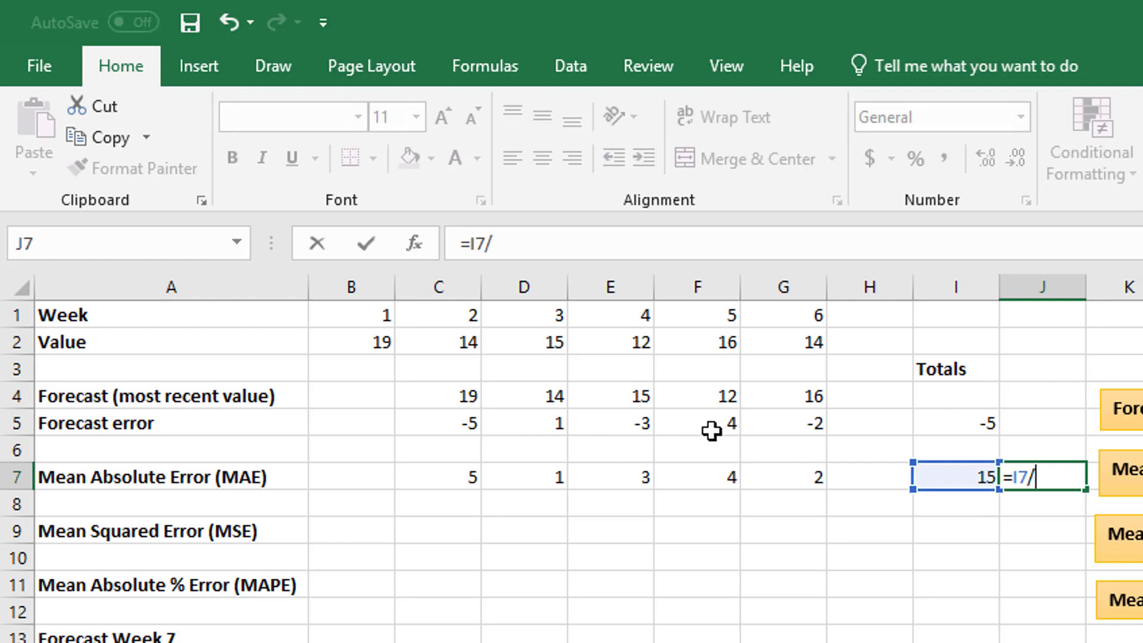
pyautogui.write('5')
pyautogui.press('Return')
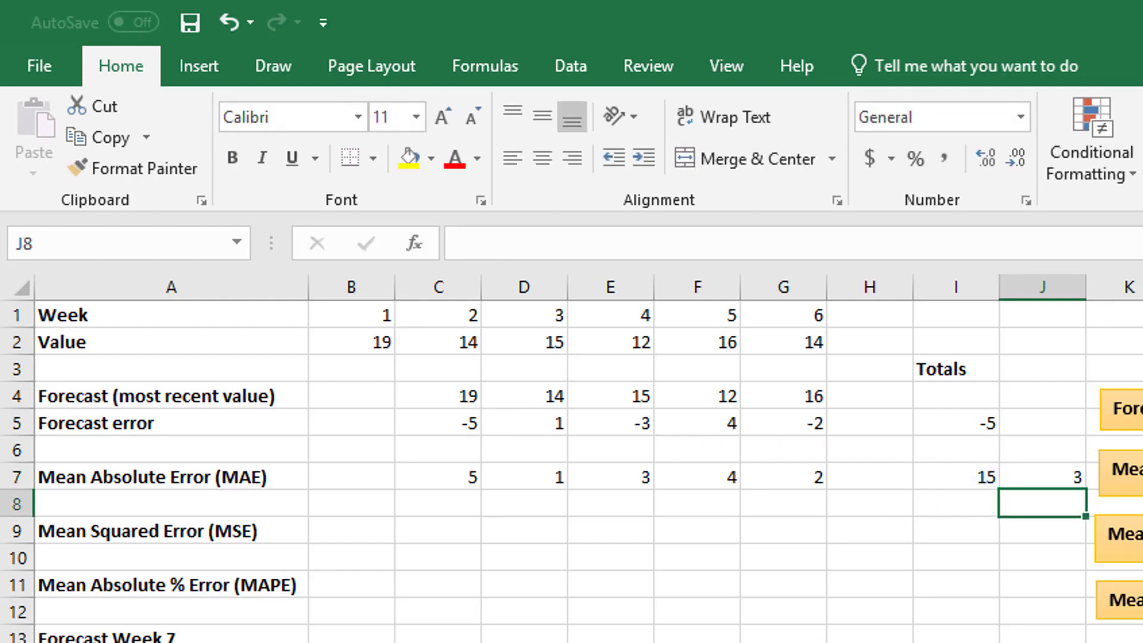
pyautogui.click(1033, 474)
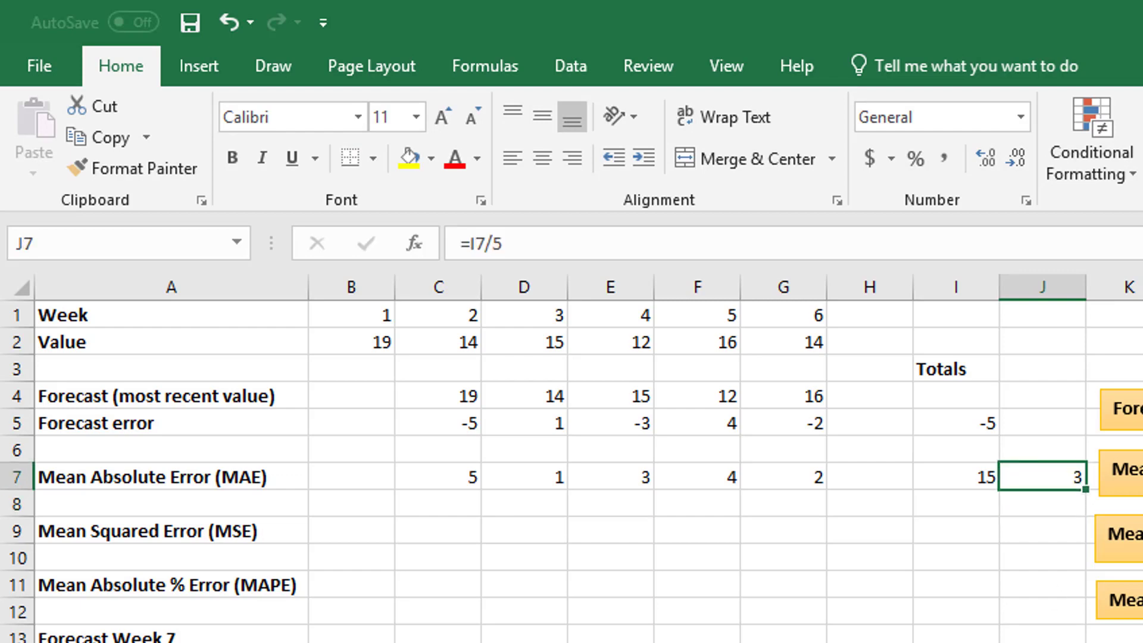
# - Enter =C7^2 in C9 and fill it along row 9, giving squared errors 25, 1, 9, 16, 4
pyautogui.click(444, 534)
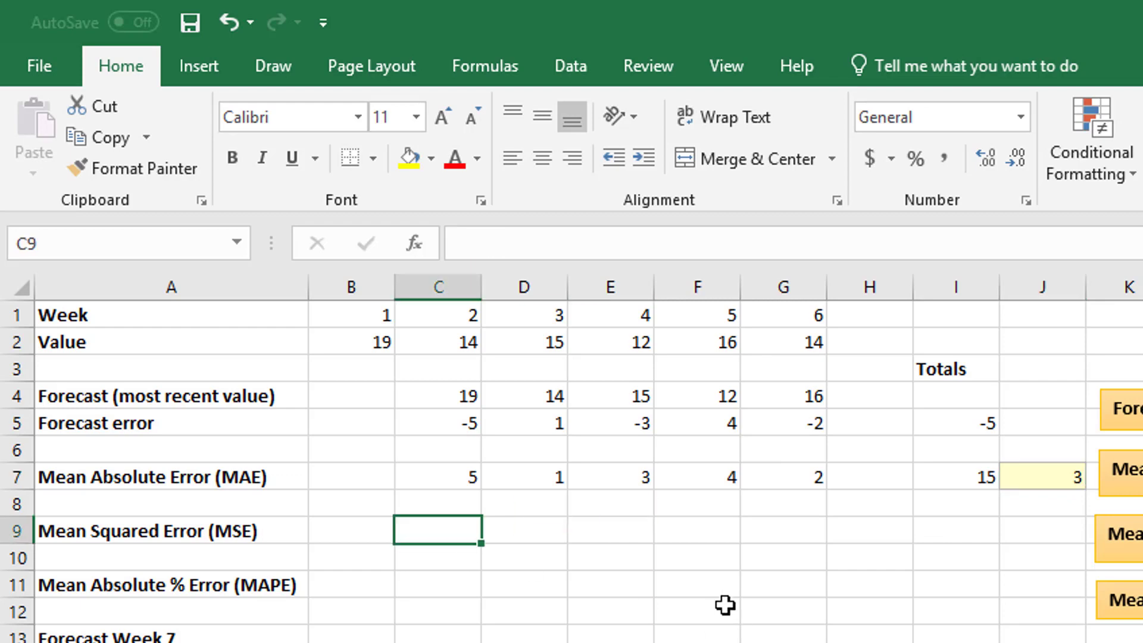
pyautogui.write('=')
pyautogui.click(478, 479)
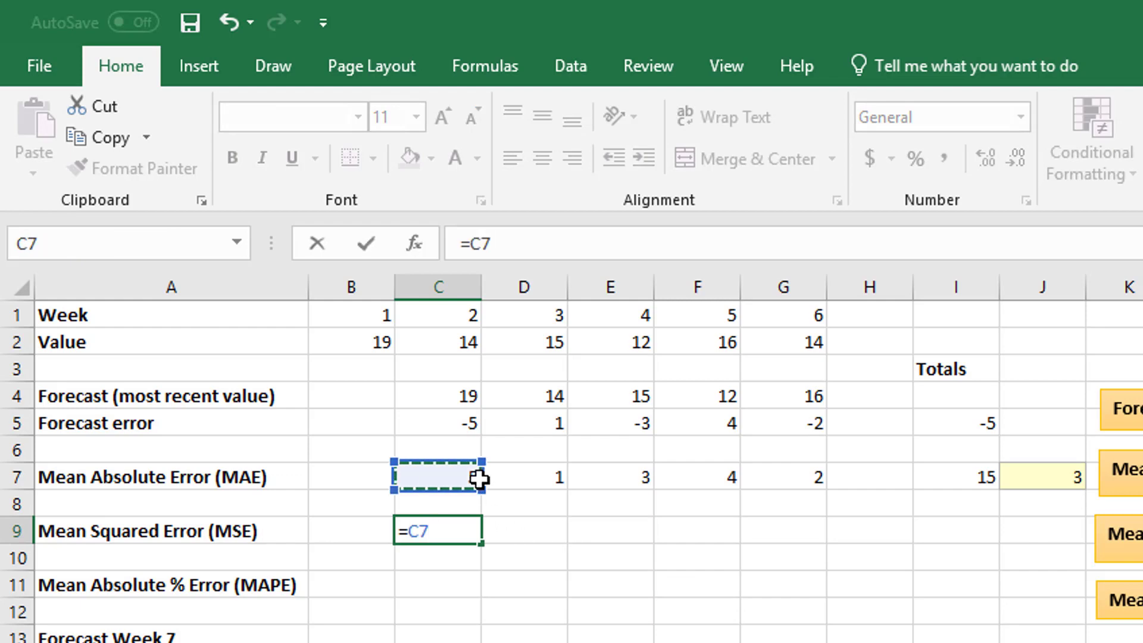
pyautogui.write('^2')
pyautogui.press('Return')
pyautogui.press('Up')
pyautogui.moveTo(481, 543); pyautogui.dragTo(837, 556)
# - Copy the MAE total and mean formulas into I9:J9, giving total 55 and mean 11
pyautogui.moveTo(988, 480); pyautogui.dragTo(1023, 475)
pyautogui.hotkey('ctrl', 'c')
pyautogui.click(979, 534)
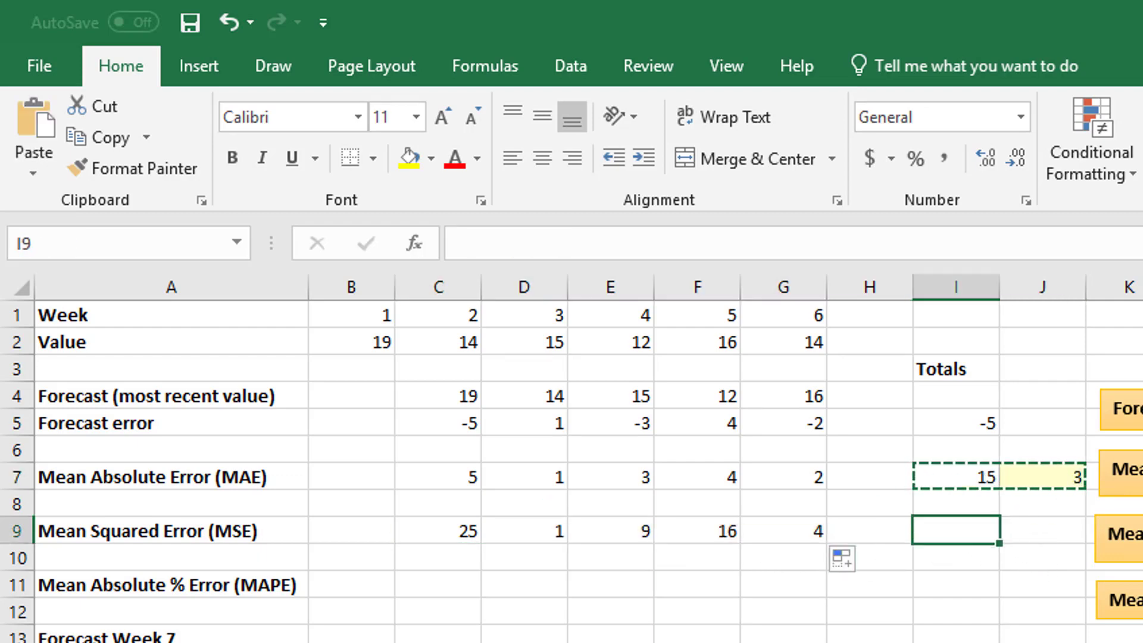
pyautogui.hotkey('ctrl', 'v')
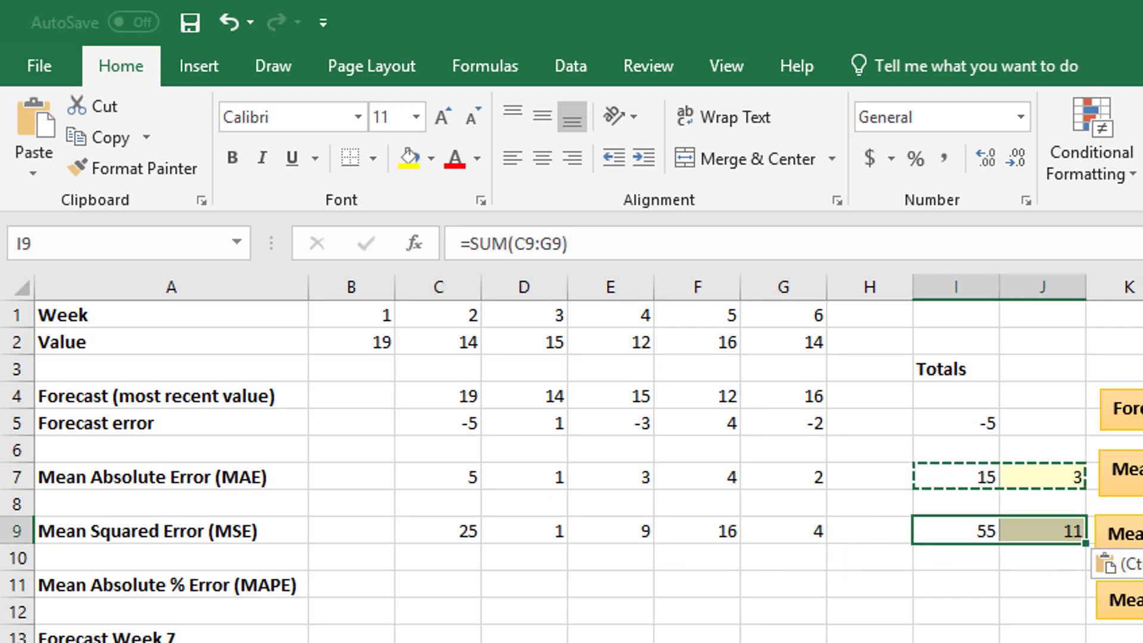
pyautogui.click(1047, 531)
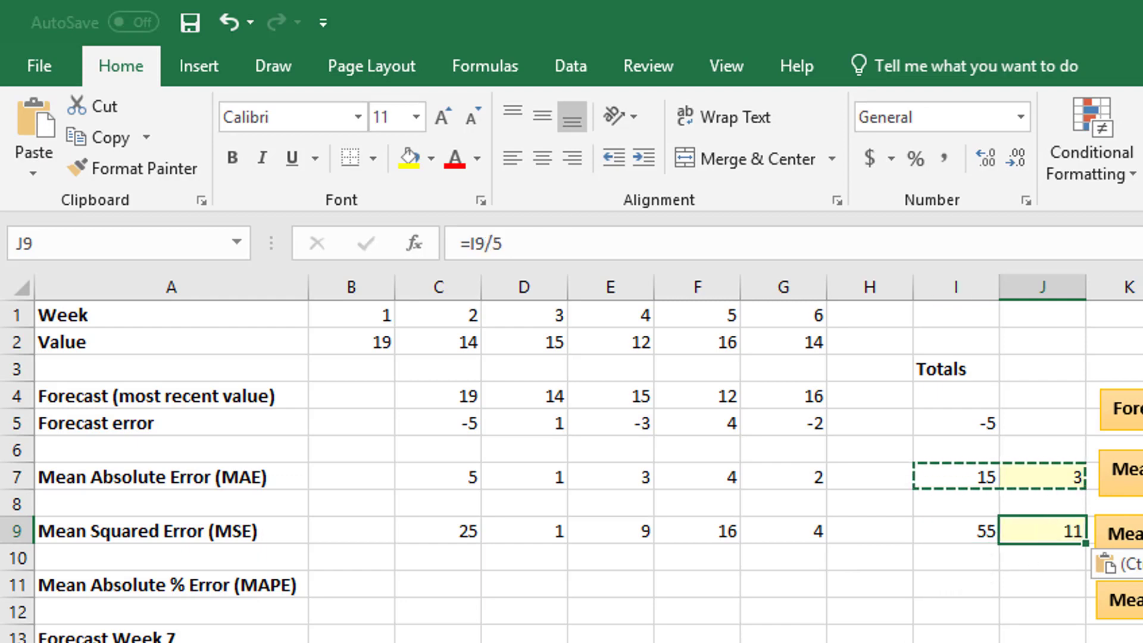
# - Enter =C5/C2 in C11, giving week 2's percentage error of -35.71%
pyautogui.click(464, 584)
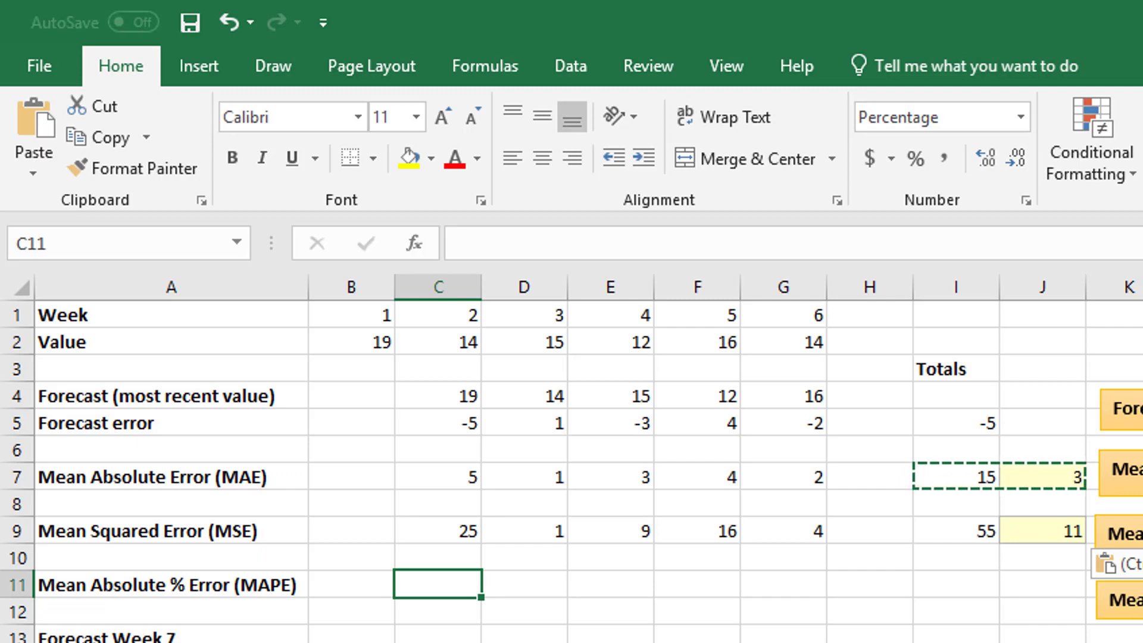
pyautogui.press('Escape')
pyautogui.write('=')
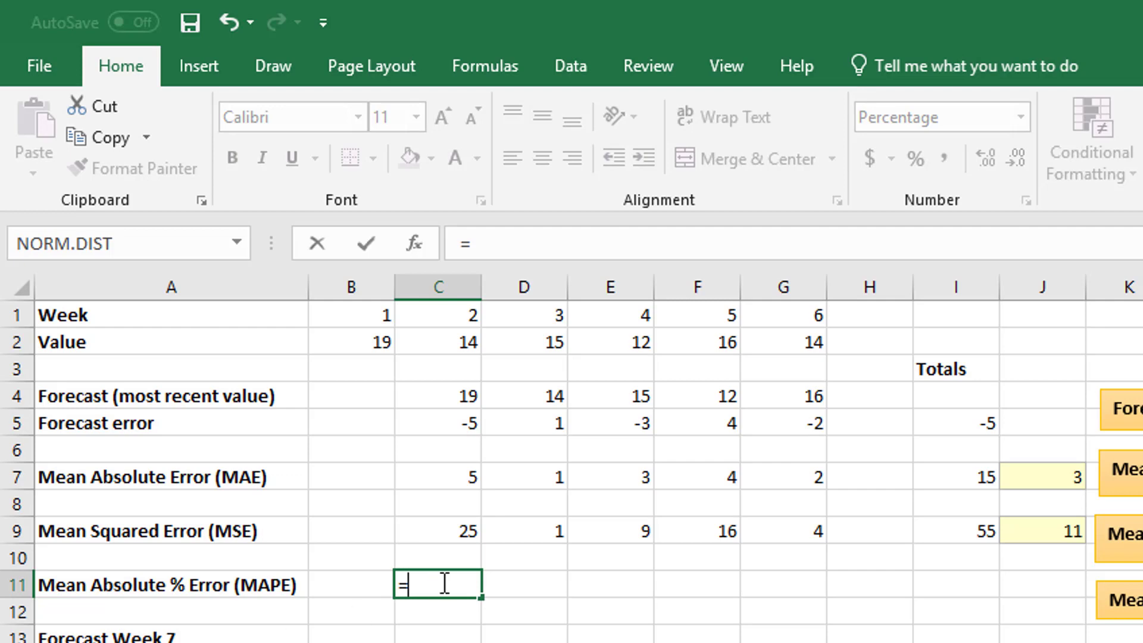
pyautogui.click(472, 417)
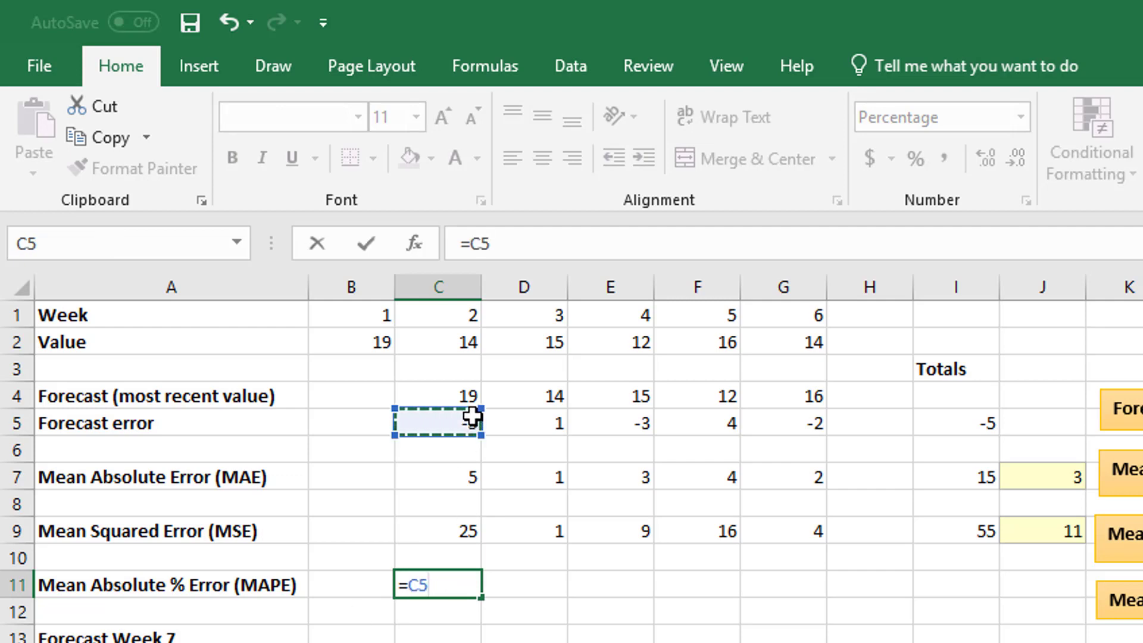
pyautogui.write('/')
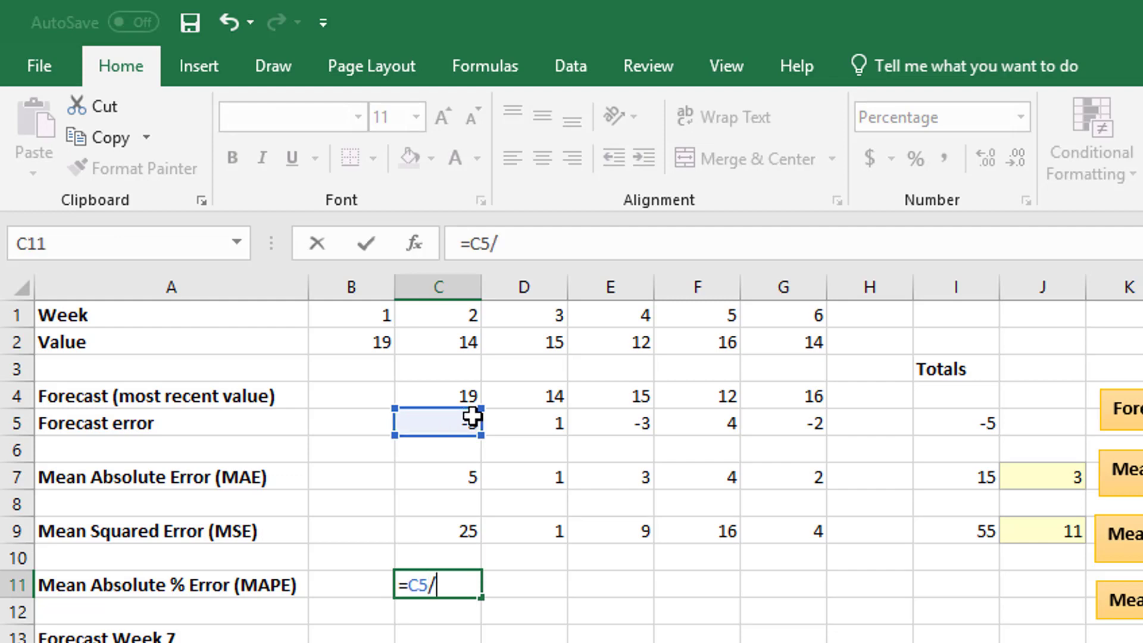
pyautogui.click(462, 347)
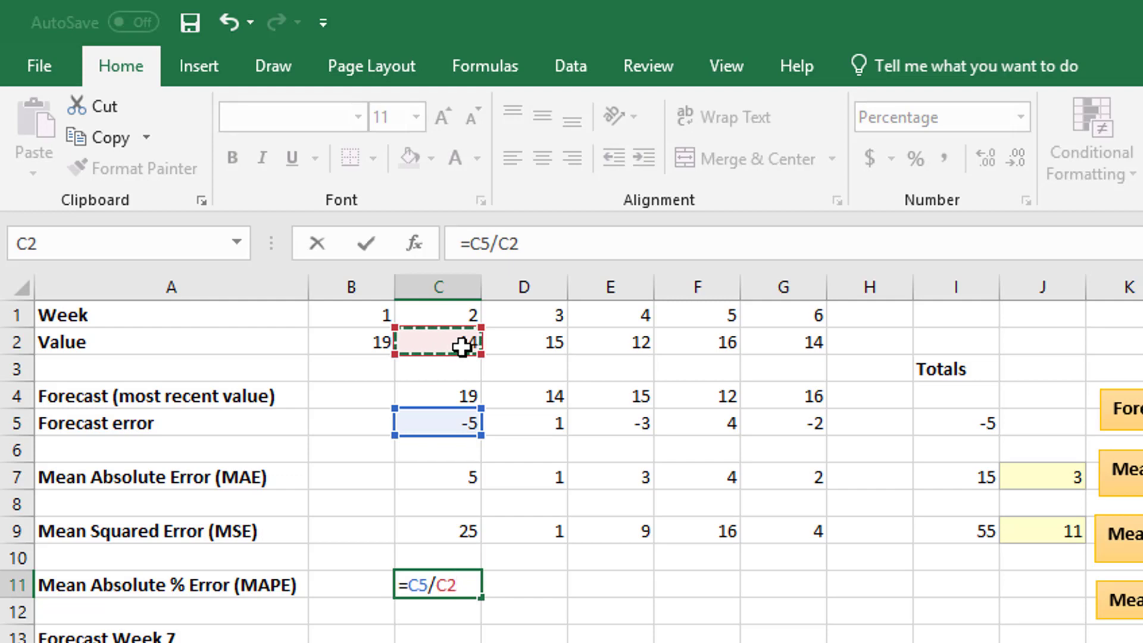
pyautogui.press('Return')
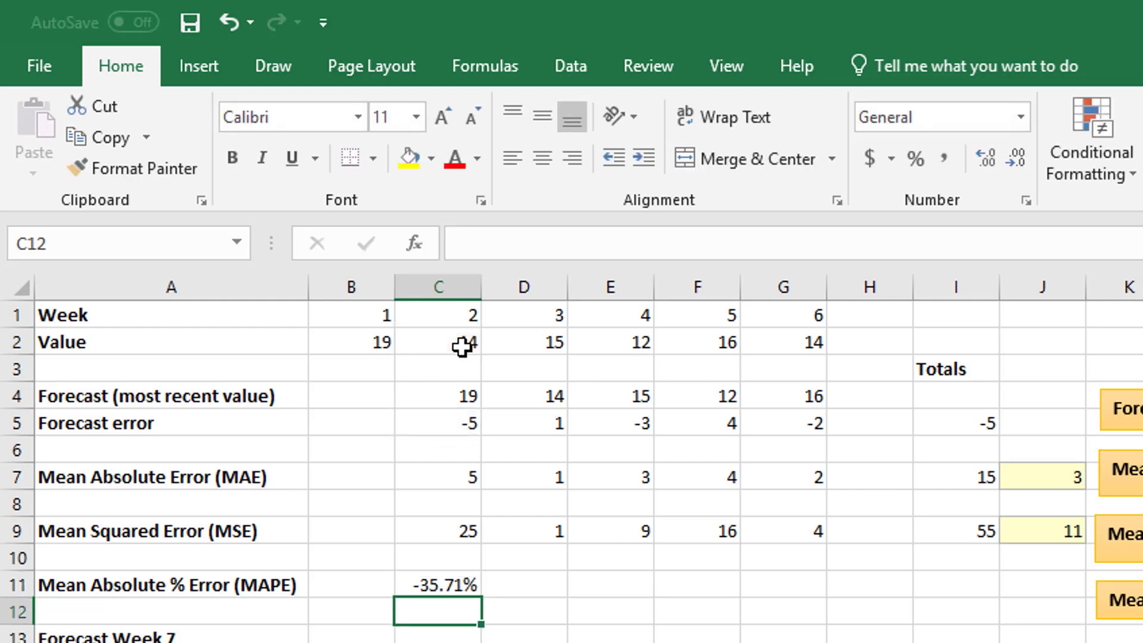
pyautogui.press('Up')
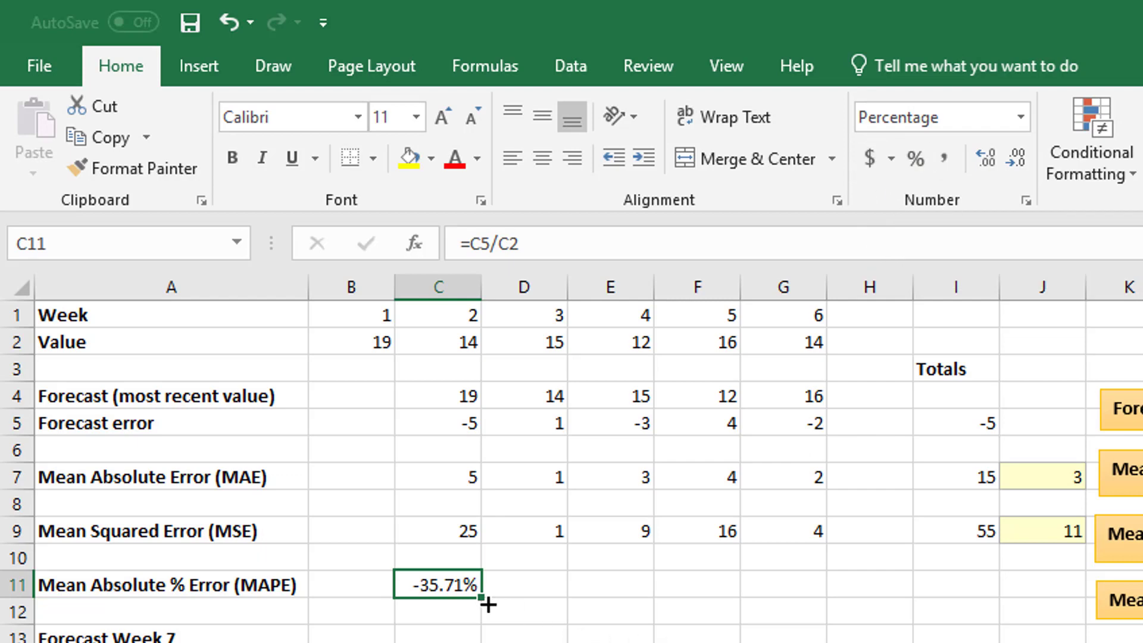
# - Fill C11's formula right to G11, giving -35.71%, 6.67%, -25.00%, 25.00%, -14.29%
pyautogui.moveTo(484, 597); pyautogui.dragTo(826, 591)
pyautogui.moveTo(981, 532); pyautogui.dragTo(944, 528)
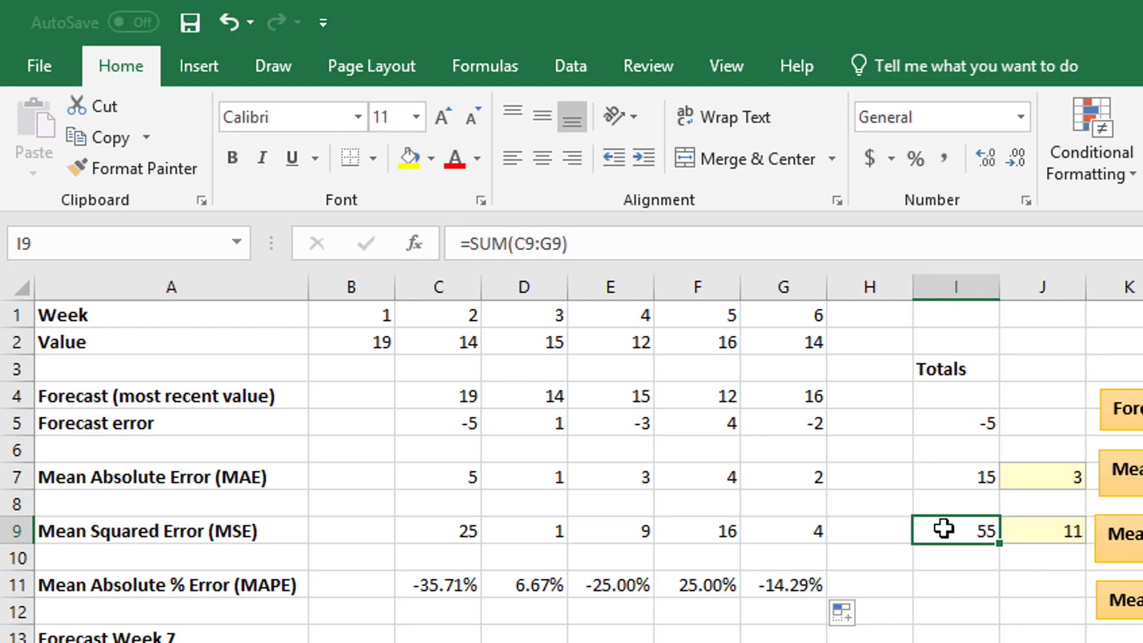
pyautogui.click(980, 578)
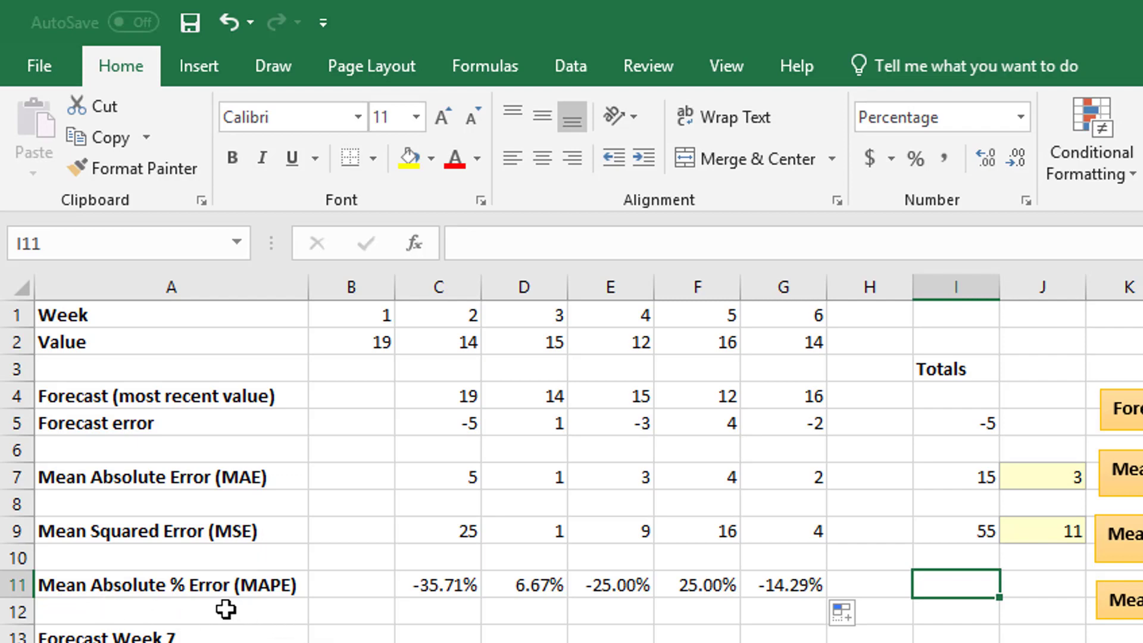
# - Change C11 to =ABS(C5/C2) and refill it to G11 so all percentage errors are positive
pyautogui.click(458, 615)
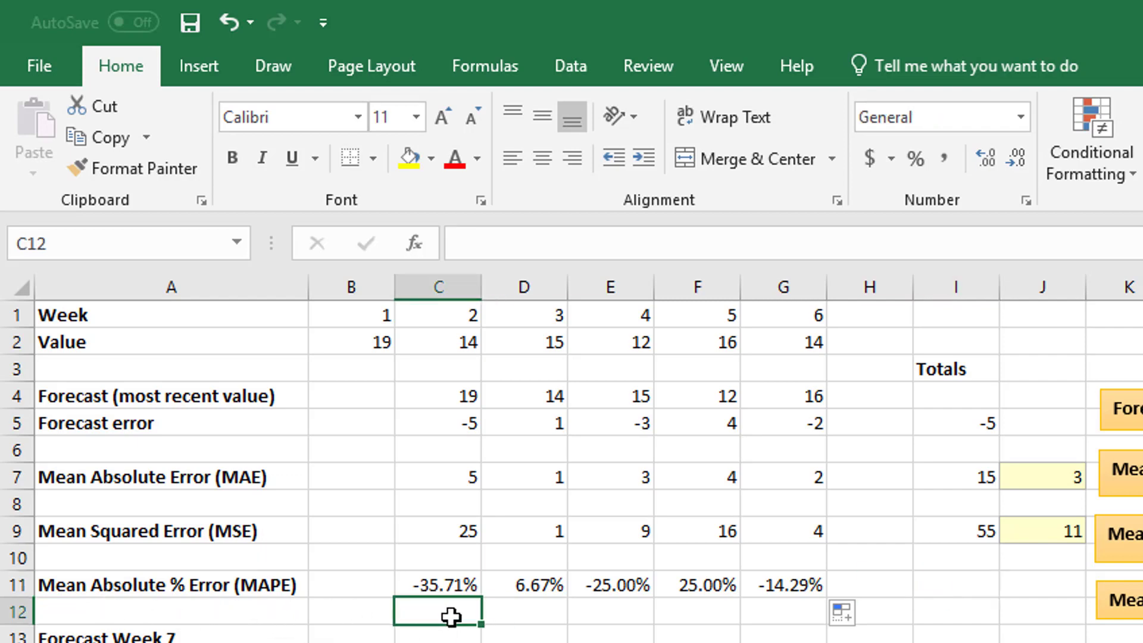
pyautogui.click(476, 587)
pyautogui.click(469, 244)
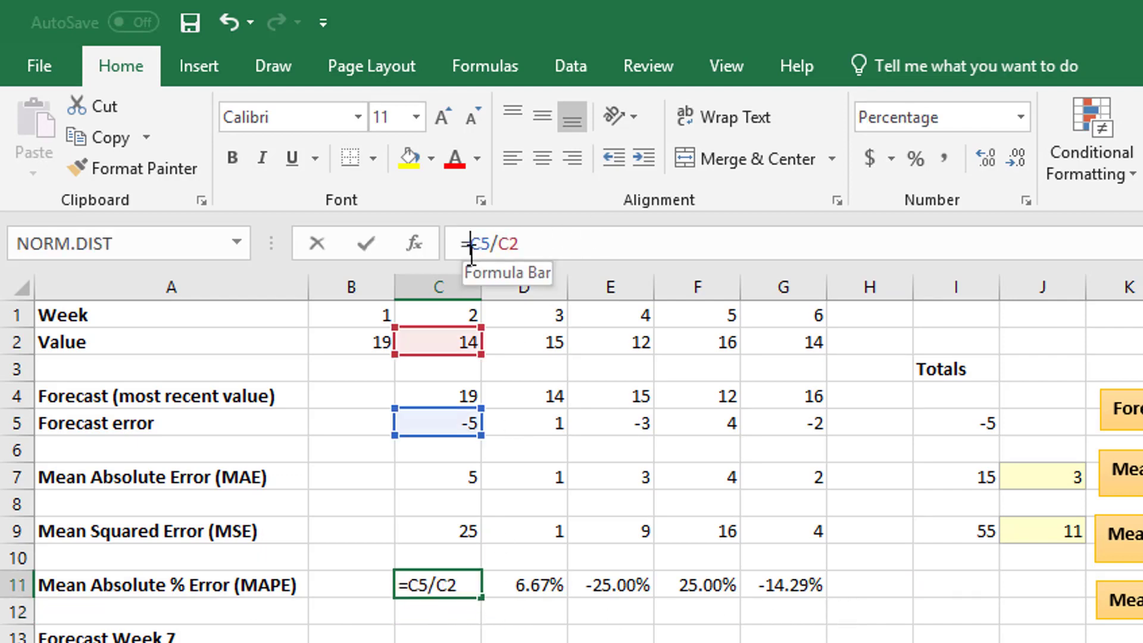
pyautogui.write('abs(')
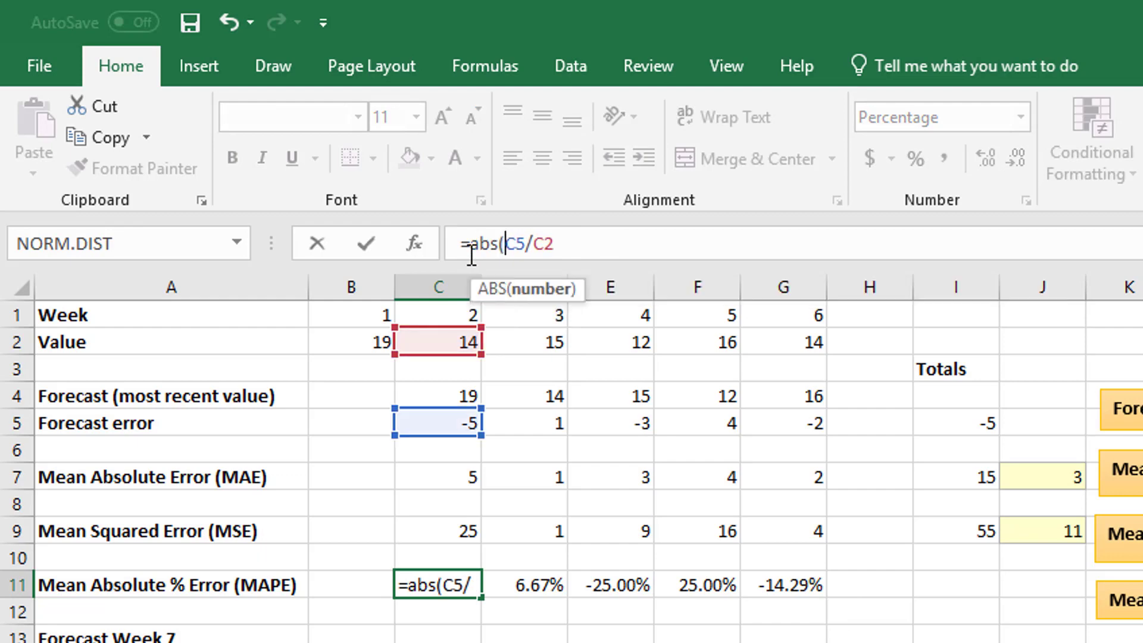
pyautogui.write(')')
pyautogui.press('Return')
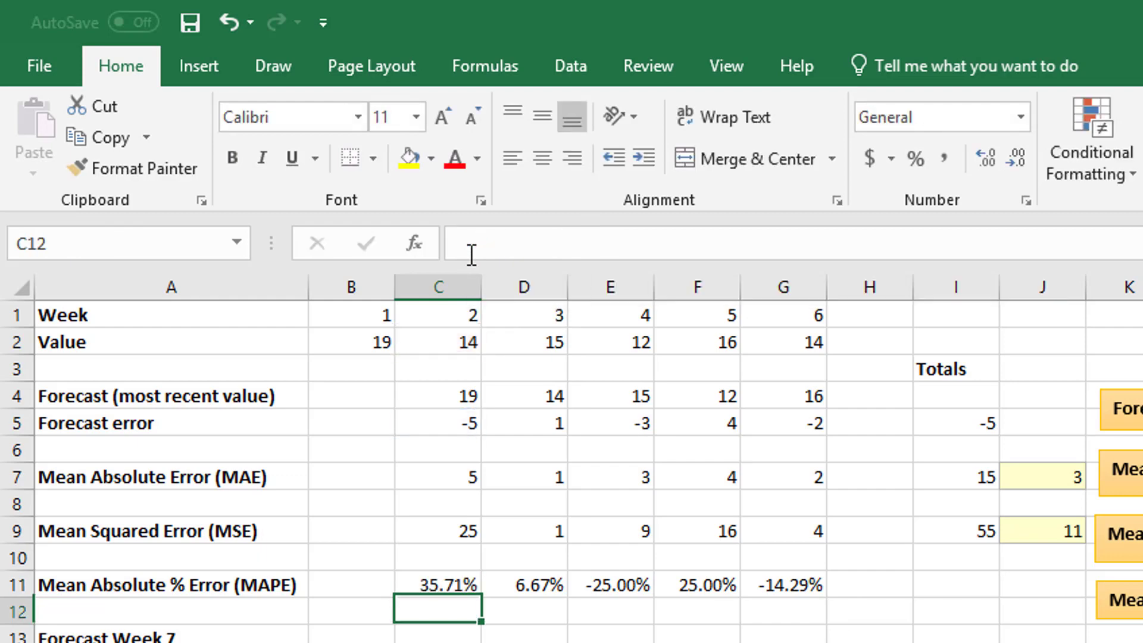
pyautogui.press('Up')
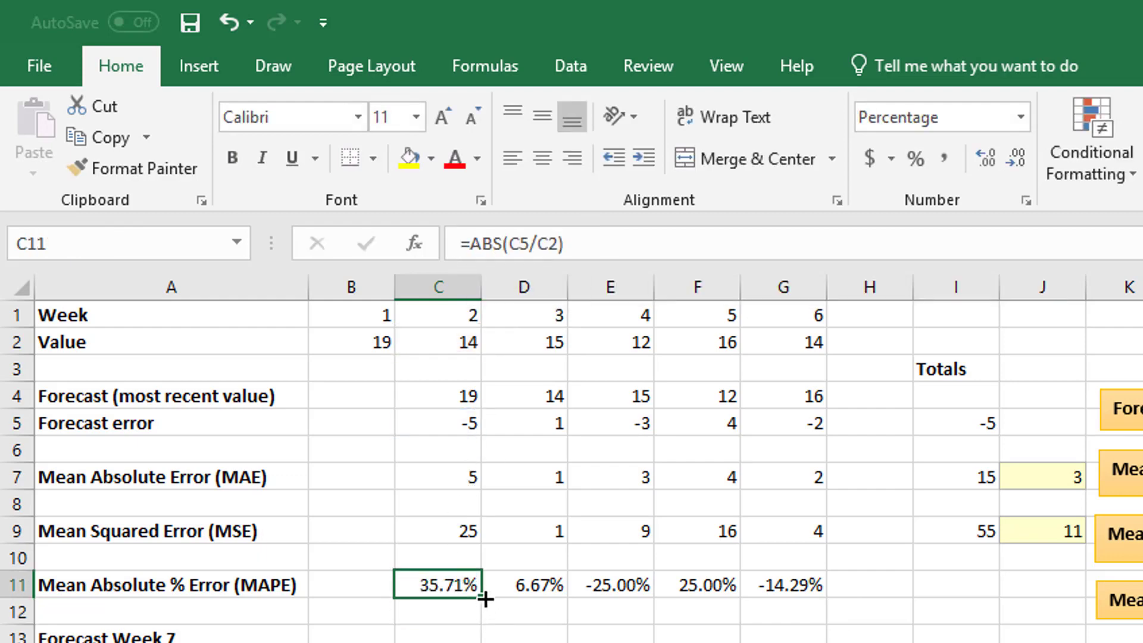
pyautogui.moveTo(484, 597); pyautogui.dragTo(794, 585)
pyautogui.moveTo(974, 530); pyautogui.dragTo(1050, 538)
pyautogui.hotkey('ctrl', 'c')
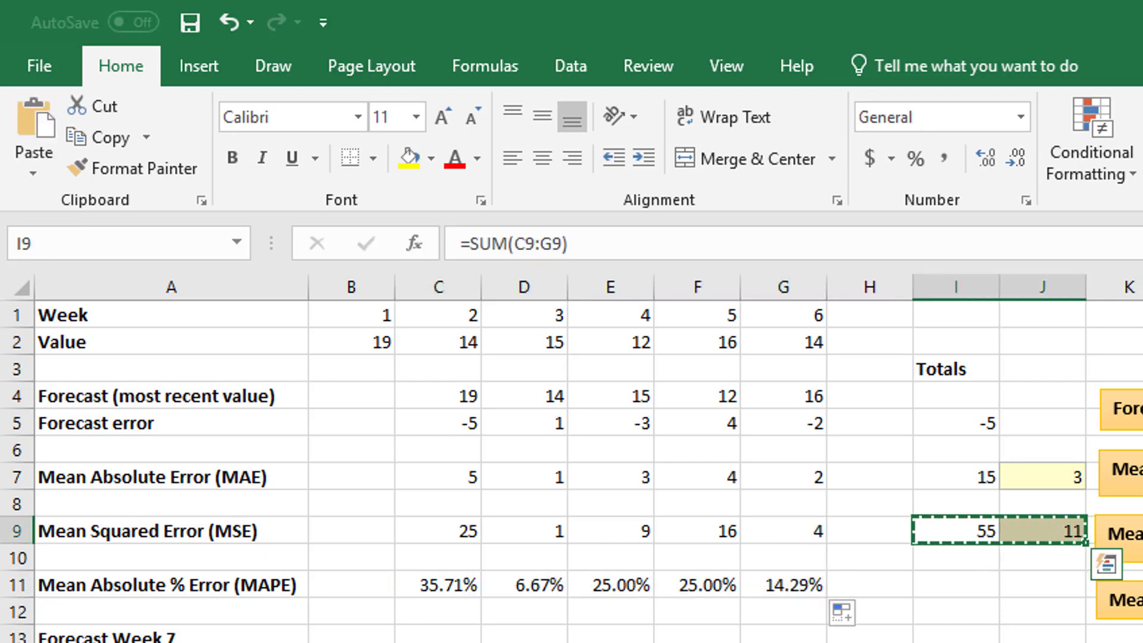
# - Paste the total and mean formulas into I11:J11 and format them as two-decimal percentages (106.67%, 21.33%)
pyautogui.click(969, 592)
pyautogui.hotkey('ctrl', 'v')
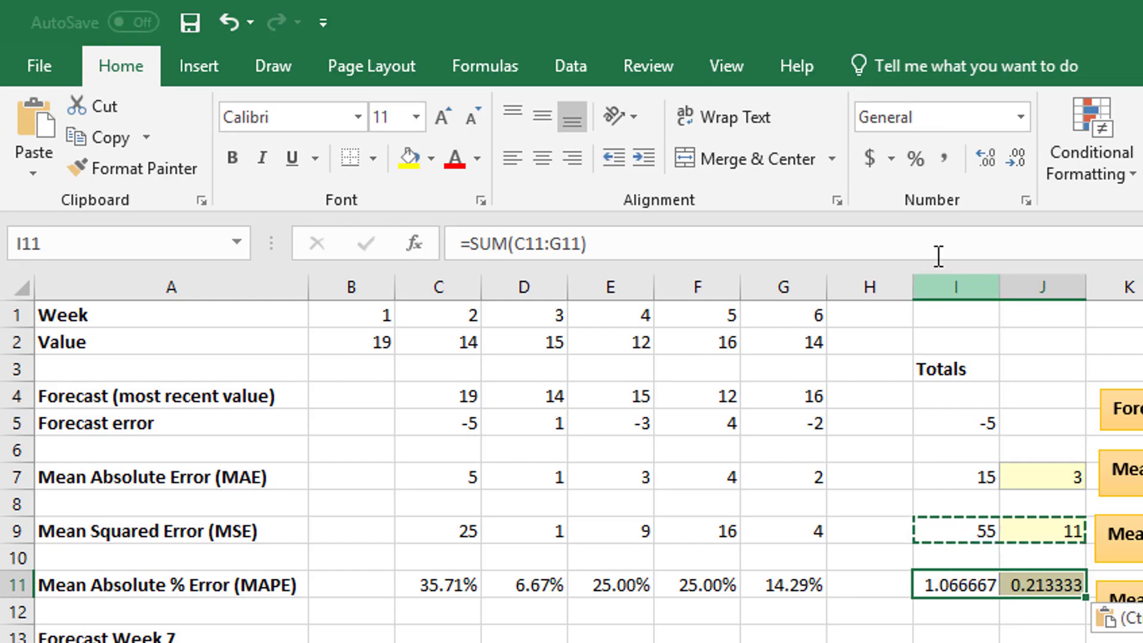
pyautogui.click(917, 158)
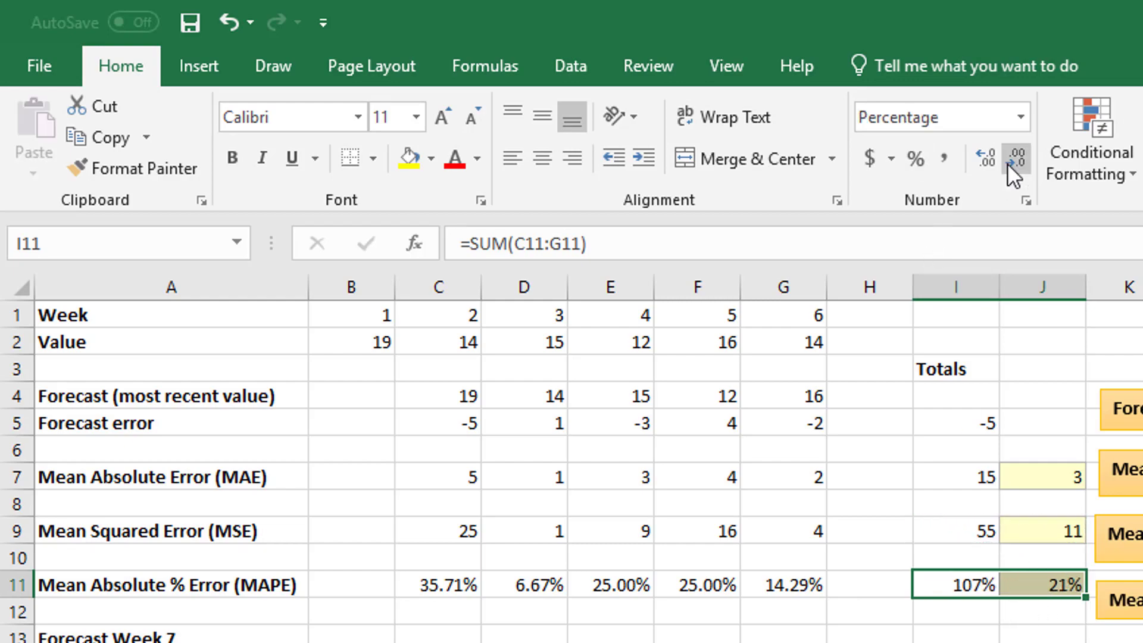
pyautogui.click(986, 156)
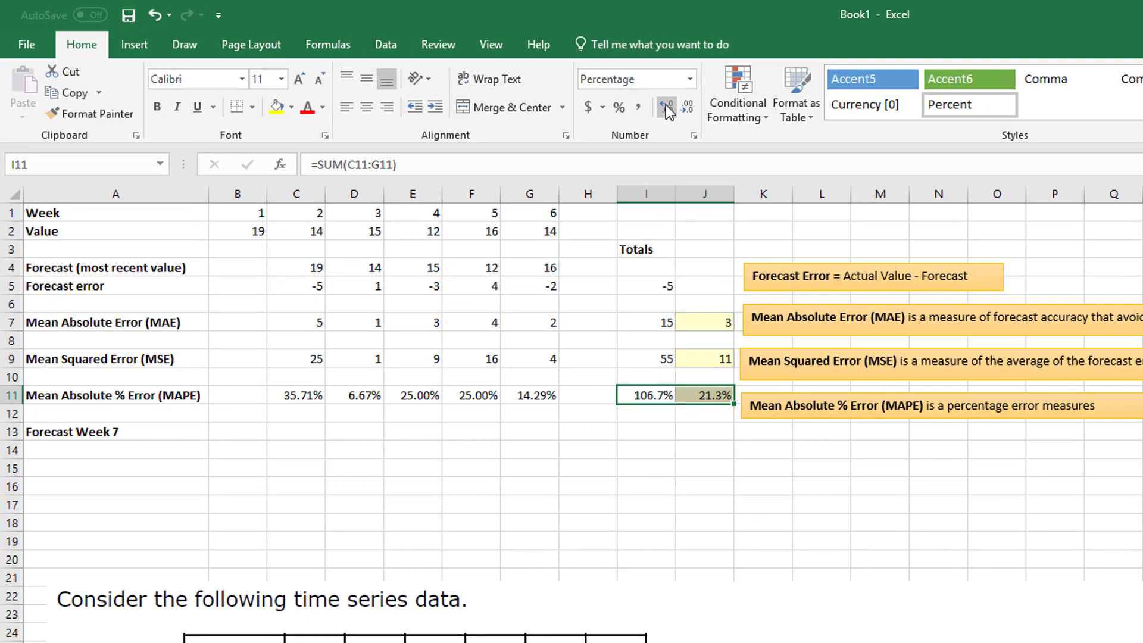
pyautogui.click(668, 108)
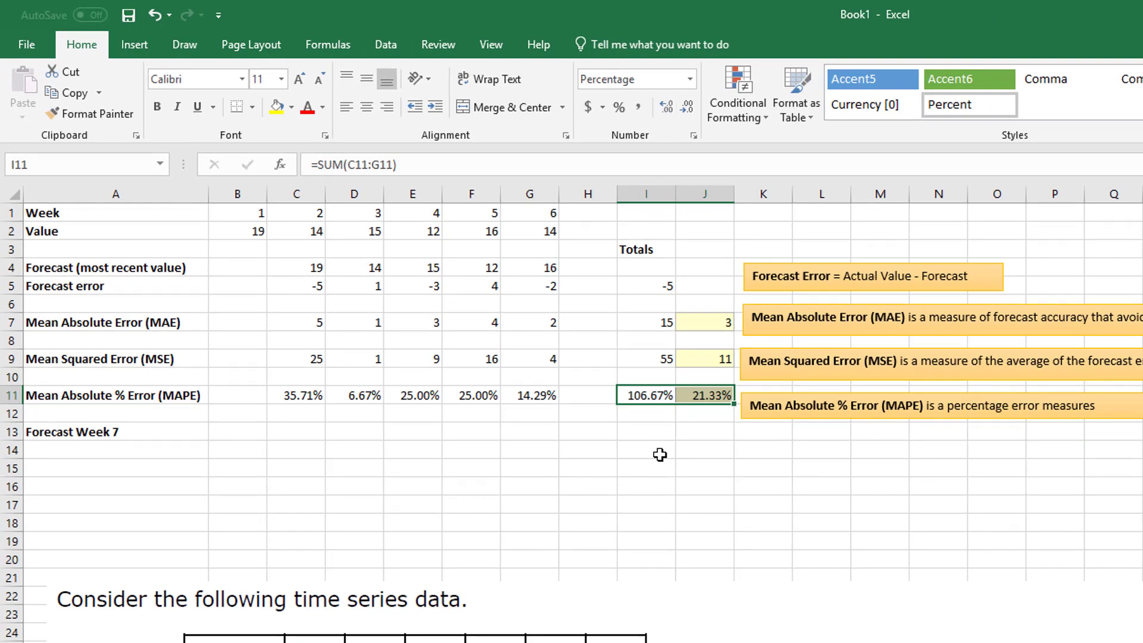
pyautogui.click(696, 396)
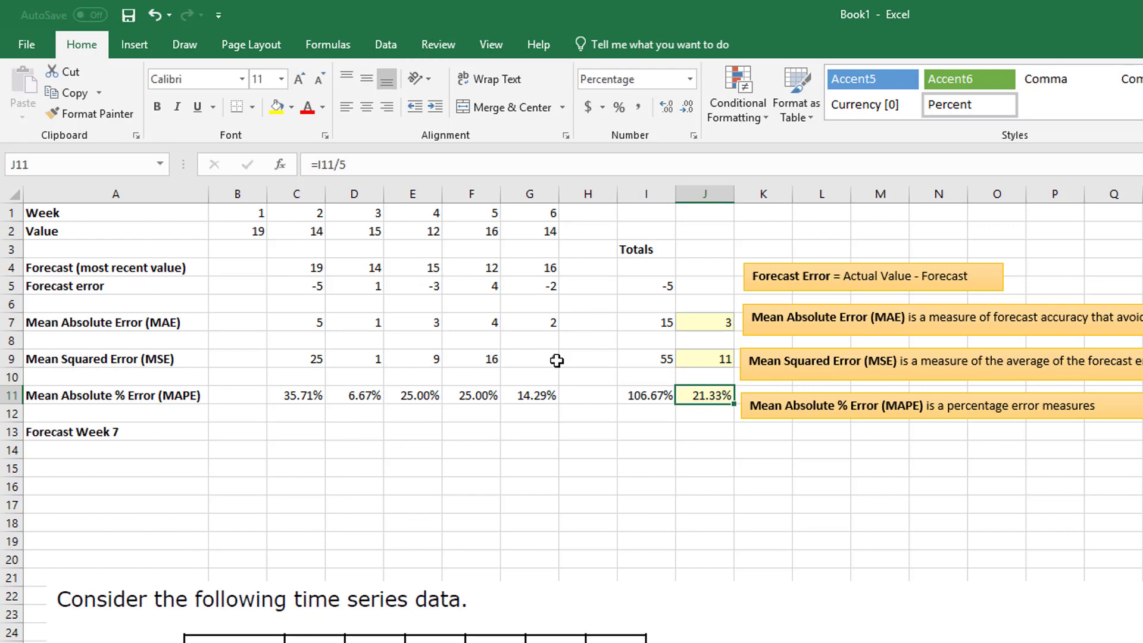
# - Enter week number 7 in H1 and apply the pink Bad style to week 6's value in G2
pyautogui.click(588, 213)
pyautogui.write('7')
pyautogui.press('Return')
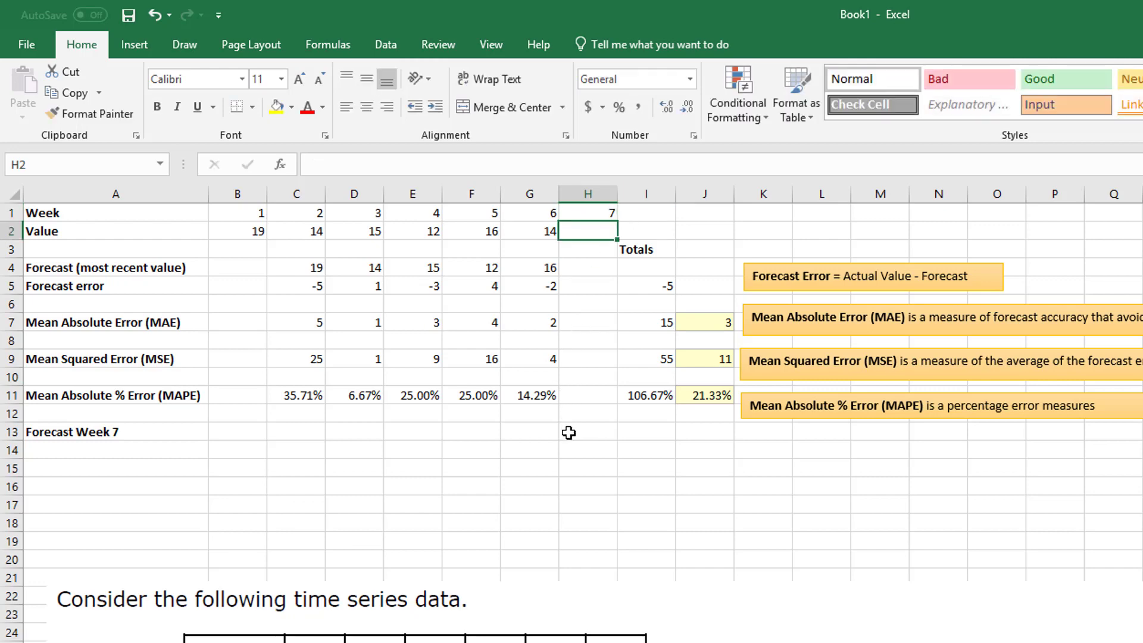
pyautogui.click(528, 236)
pyautogui.click(953, 86)
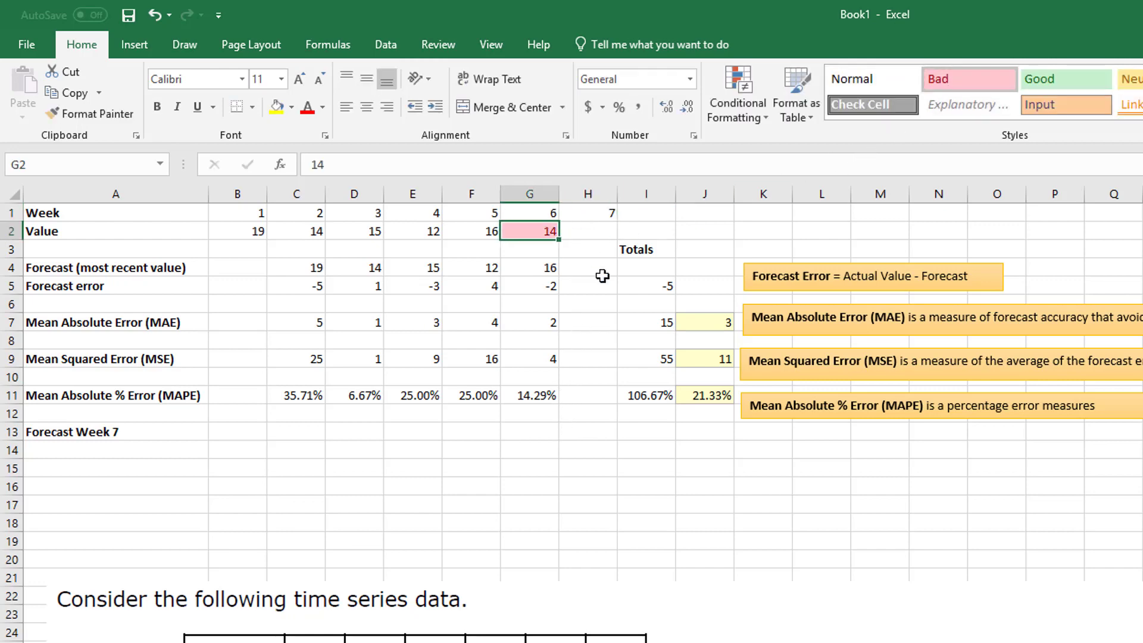
# - Set the week 7 forecast in H13 to =G2 (14) and apply the Bad style
pyautogui.click(584, 431)
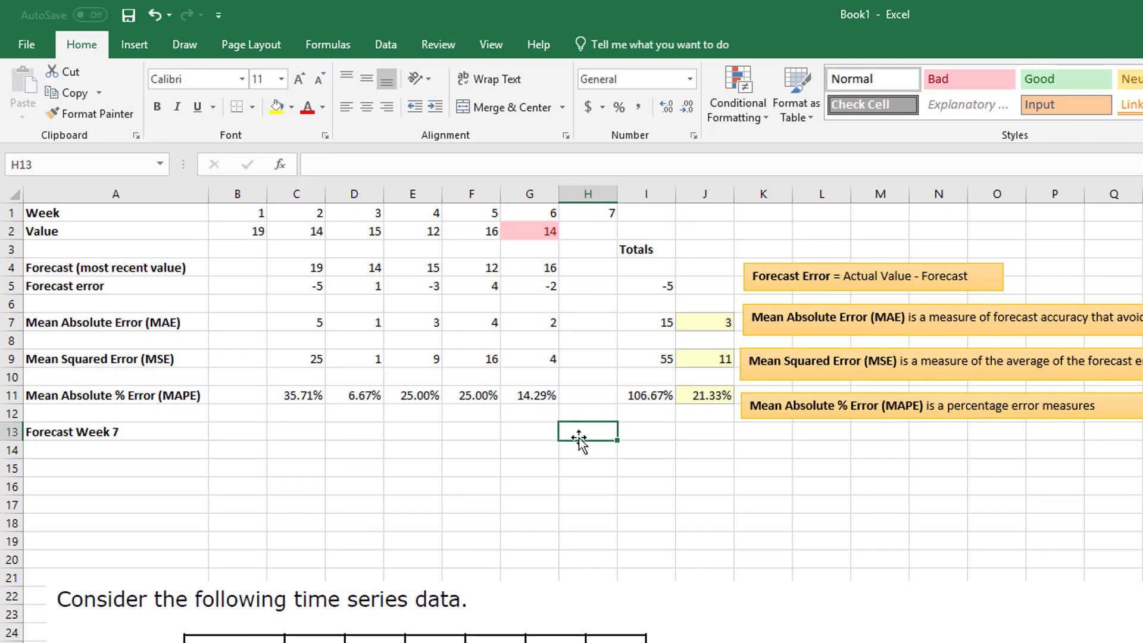
pyautogui.write('=')
pyautogui.click(523, 232)
pyautogui.press('Return')
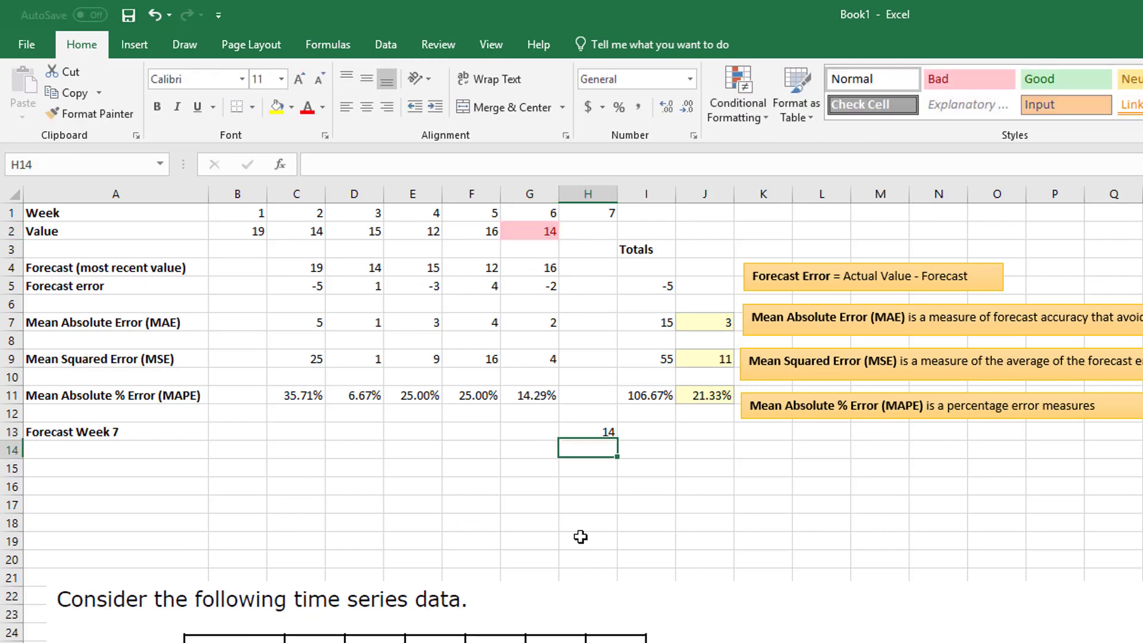
pyautogui.click(602, 428)
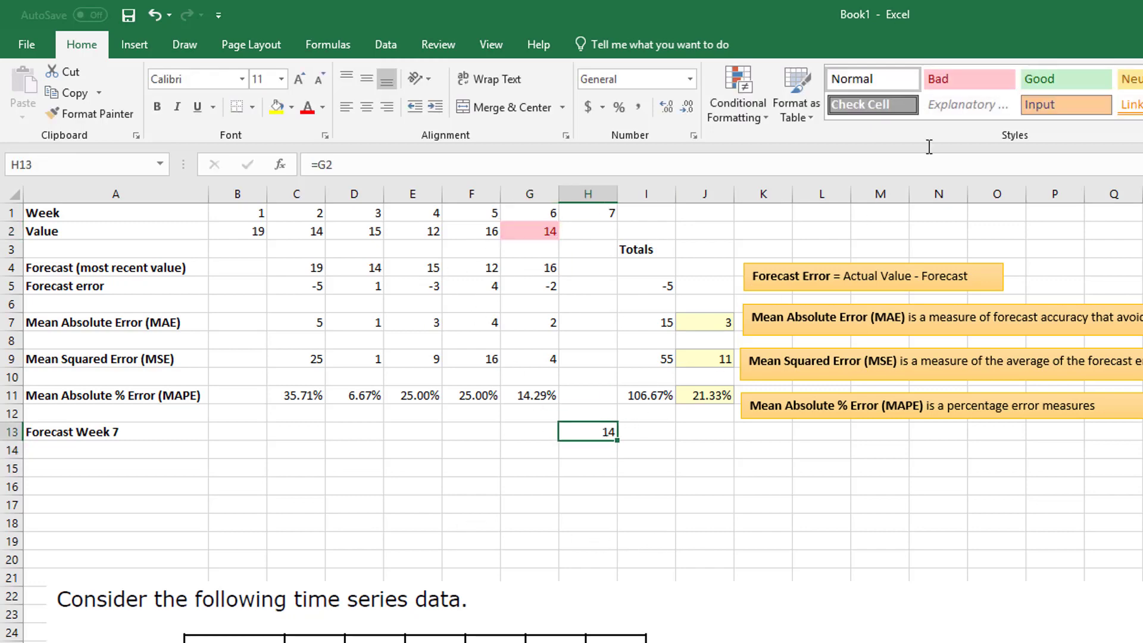
pyautogui.click(946, 79)
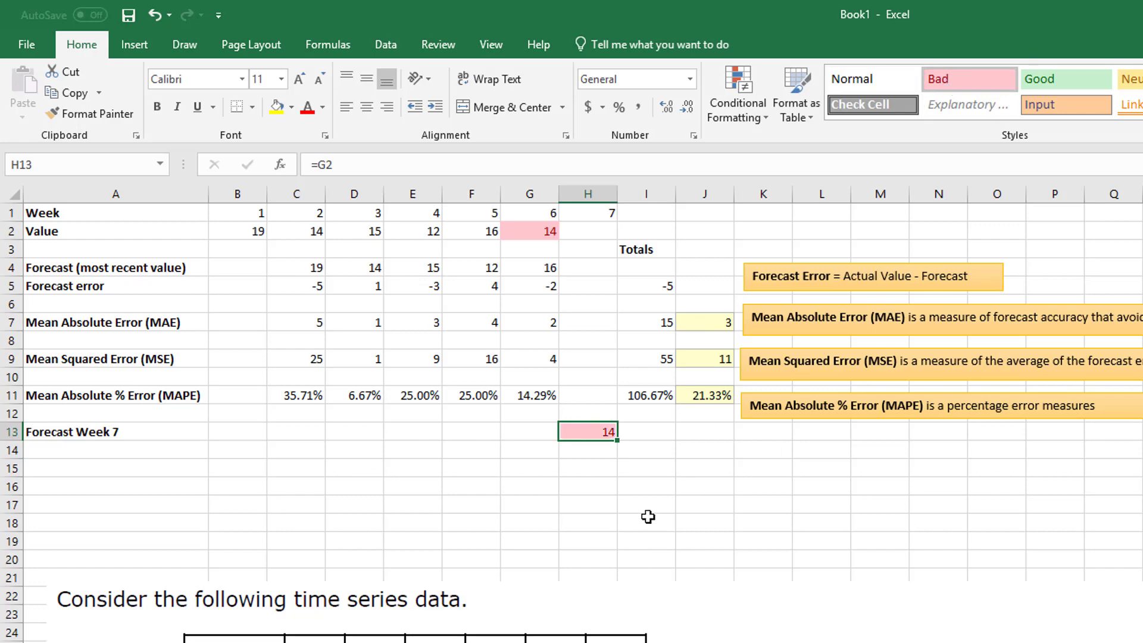